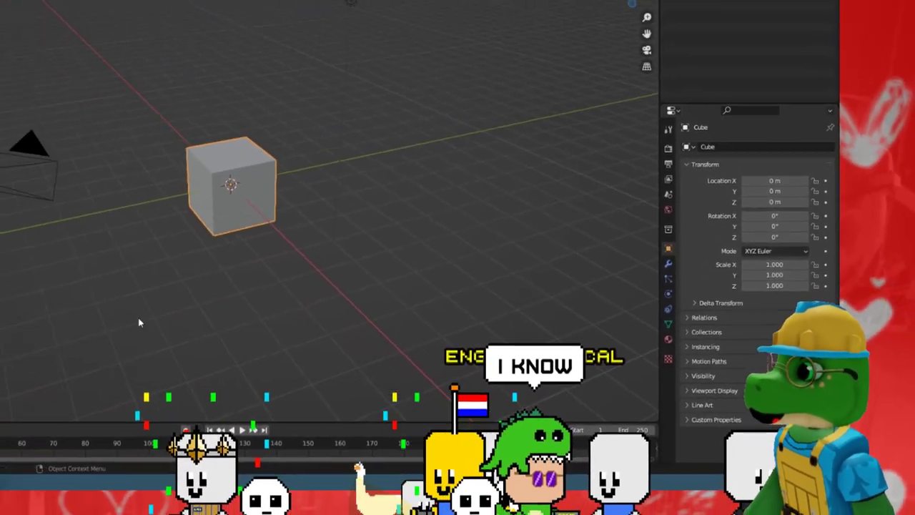
# - Orbit the view around the default cube to inspect it from several angles
pyautogui.rightClick(140, 323)
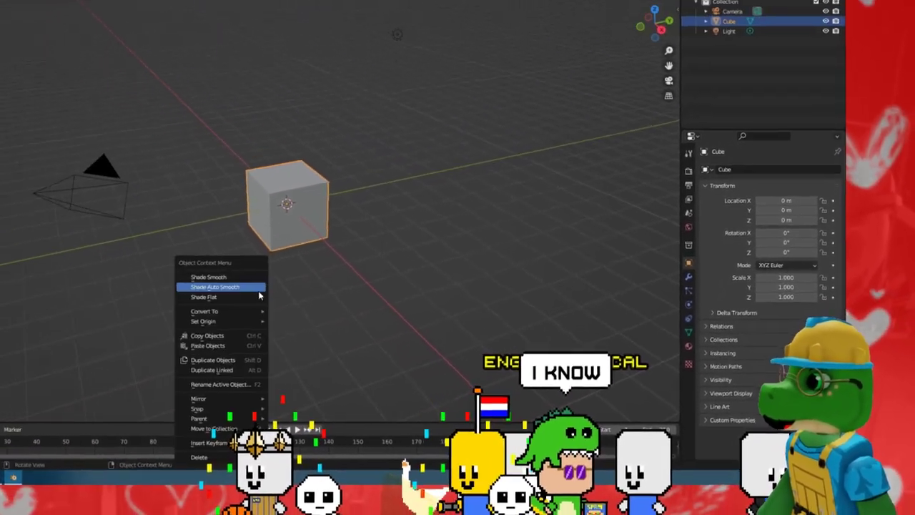
pyautogui.moveTo(354, 284)
pyautogui.mouseDown(button='middle')
pyautogui.moveTo(466, 278)
pyautogui.moveTo(304, 338)
pyautogui.mouseUp(button='middle')
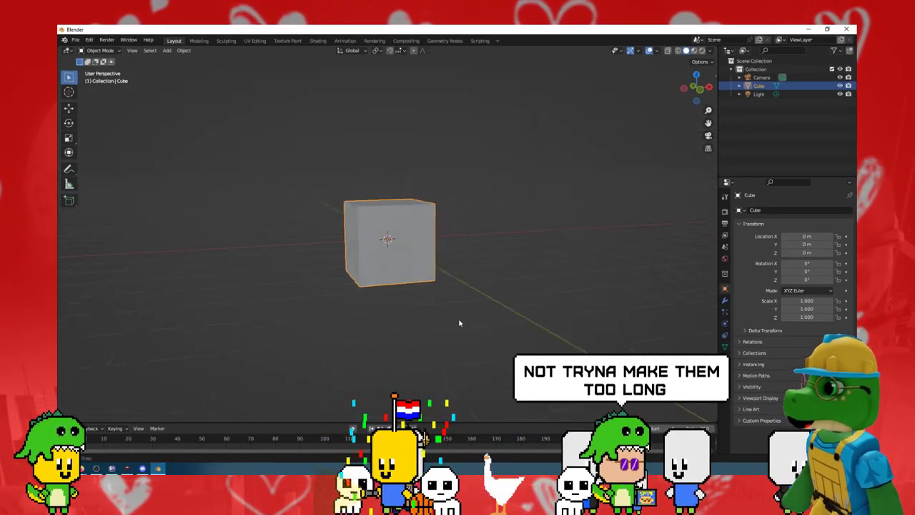
pyautogui.moveTo(459, 324); pyautogui.dragTo(435, 321, button='middle')
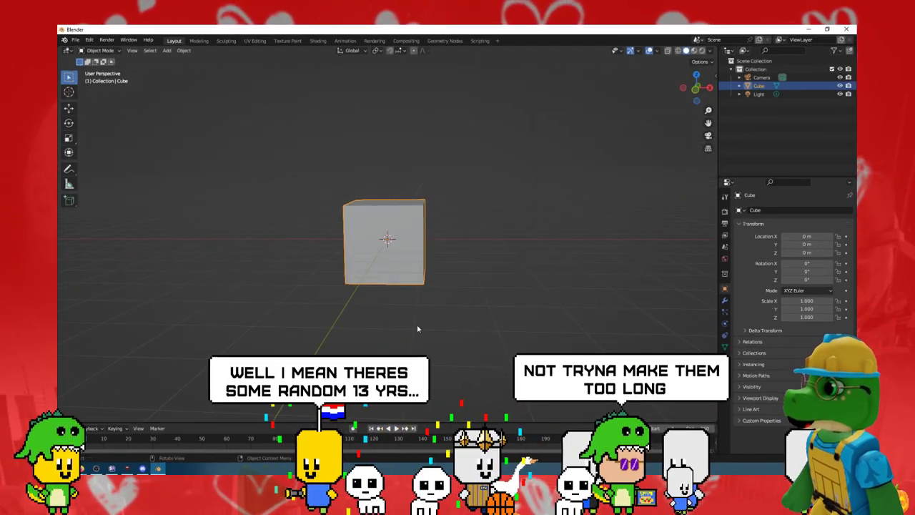
pyautogui.moveTo(419, 327); pyautogui.dragTo(251, 301, button='middle')
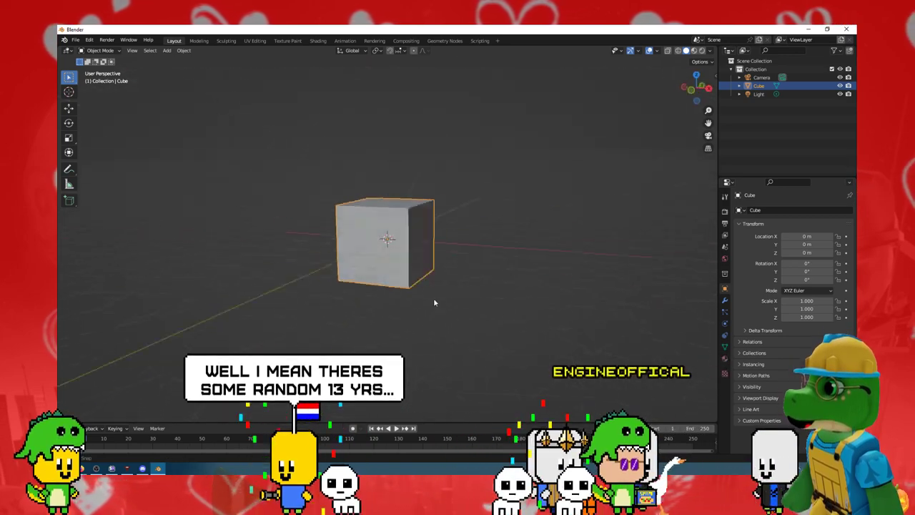
pyautogui.moveTo(434, 303)
pyautogui.mouseDown(button='middle')
pyautogui.moveTo(460, 320)
pyautogui.moveTo(437, 302)
pyautogui.moveTo(448, 291)
pyautogui.moveTo(440, 302)
pyautogui.moveTo(447, 309)
pyautogui.moveTo(424, 313)
pyautogui.moveTo(493, 315)
pyautogui.moveTo(426, 317)
pyautogui.mouseUp(button='middle')
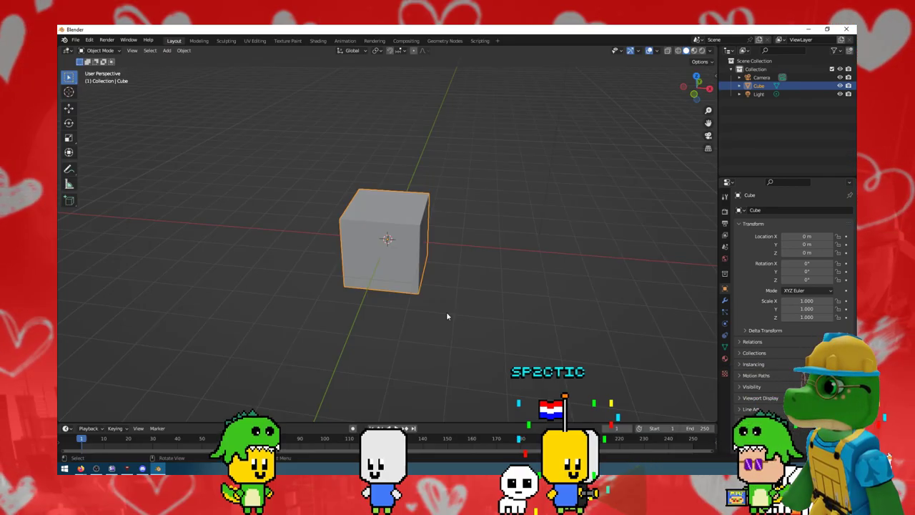
pyautogui.moveTo(452, 296)
pyautogui.mouseDown(button='middle')
pyautogui.moveTo(349, 289)
pyautogui.moveTo(415, 282)
pyautogui.mouseUp(button='middle')
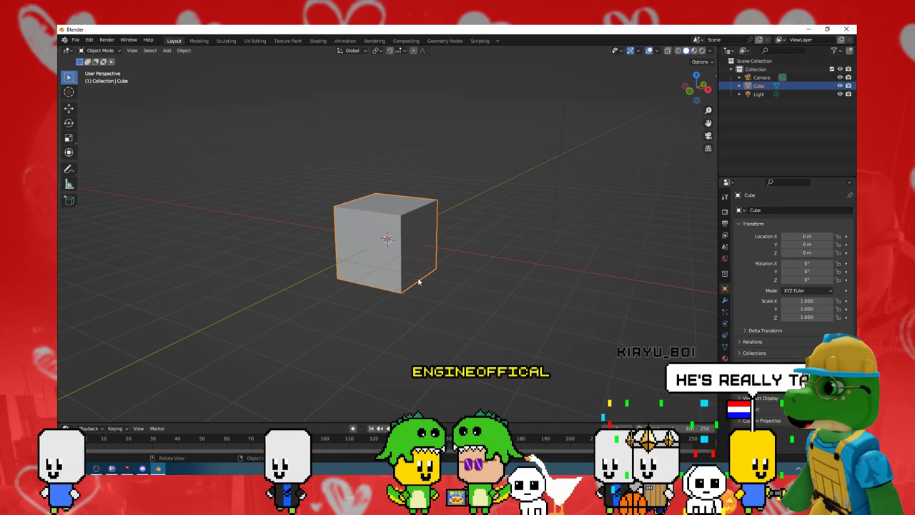
pyautogui.moveTo(412, 288)
pyautogui.mouseDown(button='middle')
pyautogui.moveTo(362, 286)
pyautogui.moveTo(431, 301)
pyautogui.moveTo(317, 289)
pyautogui.moveTo(364, 286)
pyautogui.moveTo(351, 302)
pyautogui.moveTo(359, 312)
pyautogui.moveTo(400, 304)
pyautogui.mouseUp(button='middle')
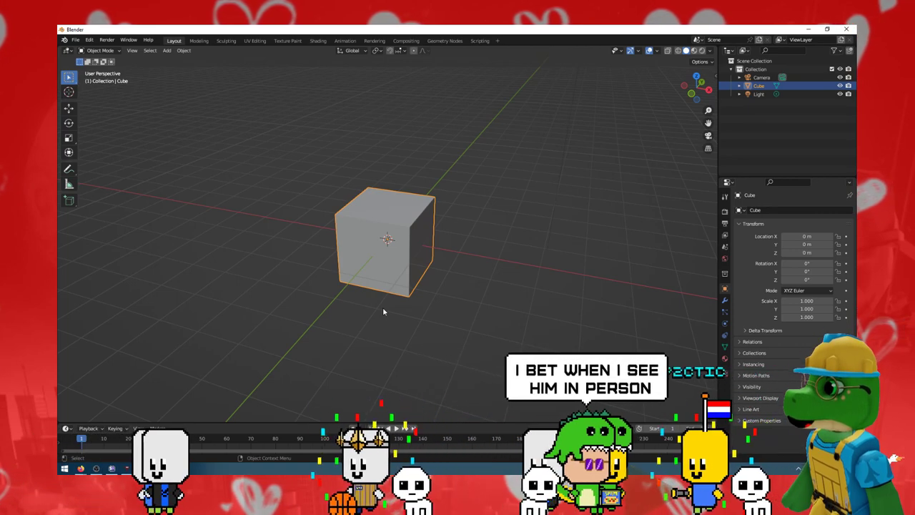
pyautogui.moveTo(373, 305)
pyautogui.mouseDown(button='middle')
pyautogui.moveTo(171, 317)
pyautogui.moveTo(194, 291)
pyautogui.moveTo(297, 294)
pyautogui.mouseUp(button='middle')
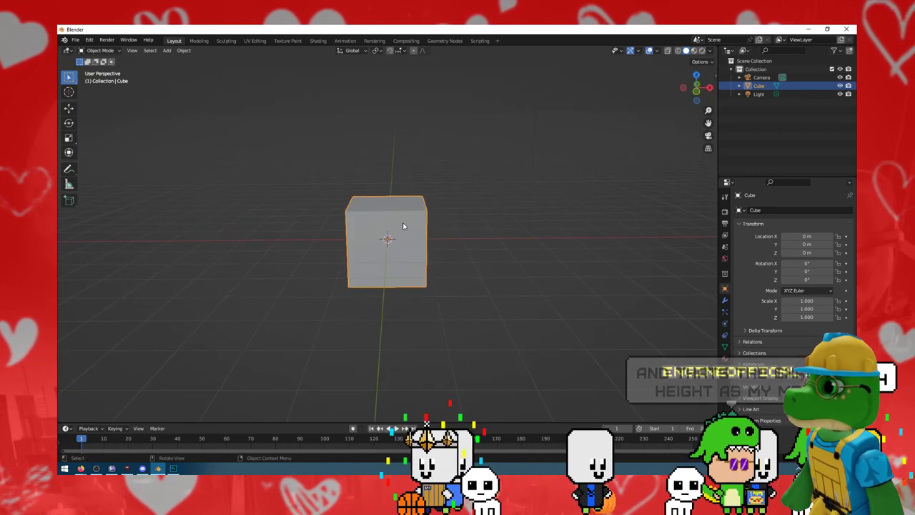
# - Move the cube along X, reset it to the origin, and enter Edit Mode
pyautogui.press('g')
pyautogui.press('x')
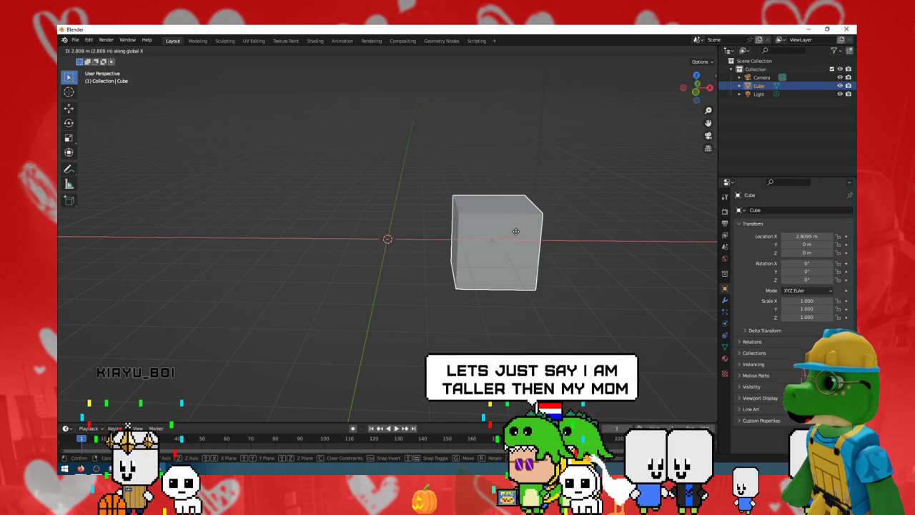
pyautogui.click(516, 231)
pyautogui.moveTo(515, 231); pyautogui.dragTo(524, 241, button='middle')
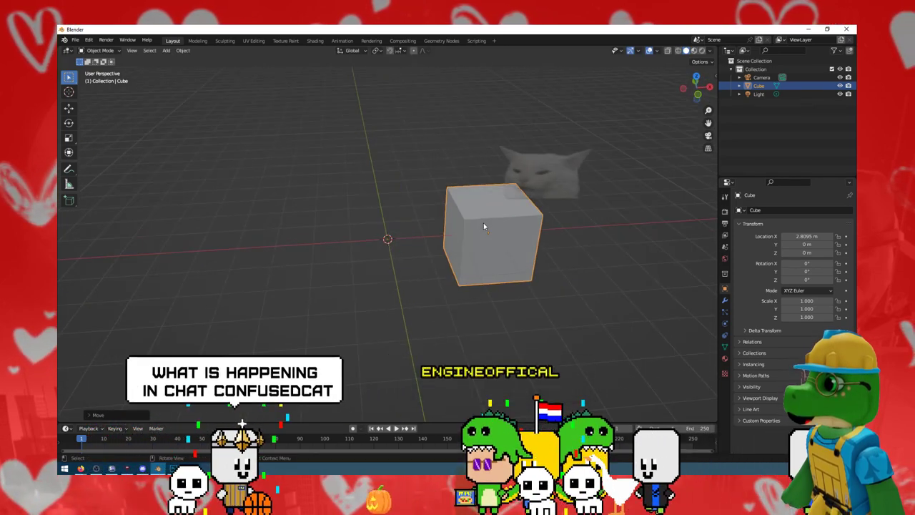
pyautogui.hotkey('alt', 'g')
pyautogui.moveTo(490, 220)
pyautogui.mouseDown(button='middle')
pyautogui.moveTo(379, 216)
pyautogui.moveTo(408, 229)
pyautogui.moveTo(336, 229)
pyautogui.mouseUp(button='middle')
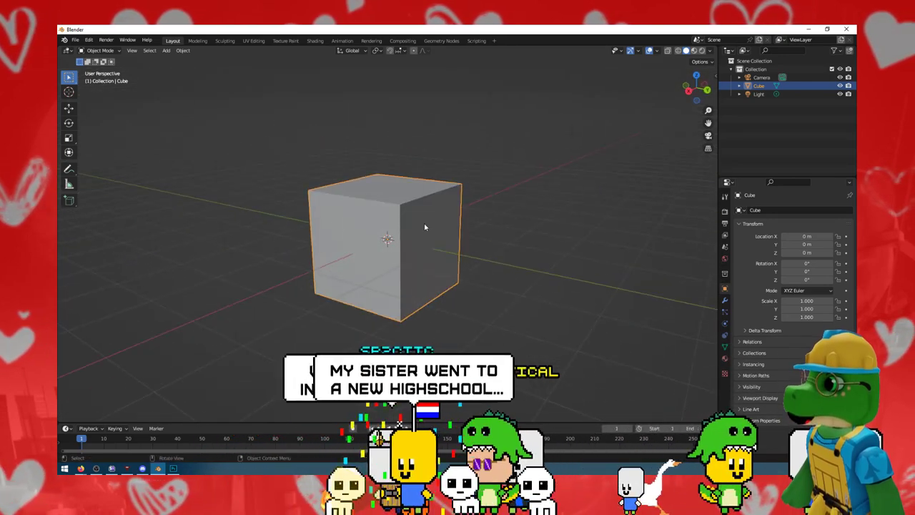
pyautogui.press('Tab')
pyautogui.moveTo(432, 225)
pyautogui.mouseDown(button='middle')
pyautogui.moveTo(408, 229)
pyautogui.moveTo(419, 232)
pyautogui.mouseUp(button='middle')
# - Extrude the end face along Y to lengthen the box
pyautogui.press('e')
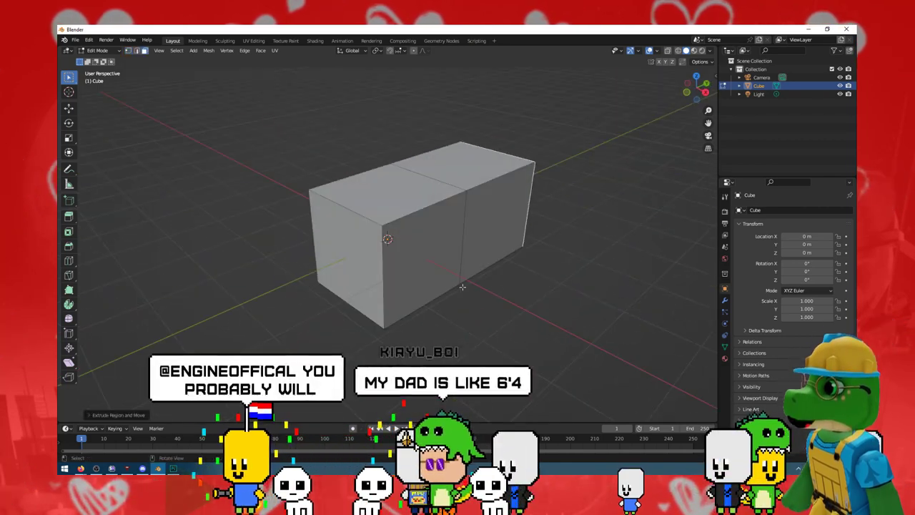
pyautogui.press('y')
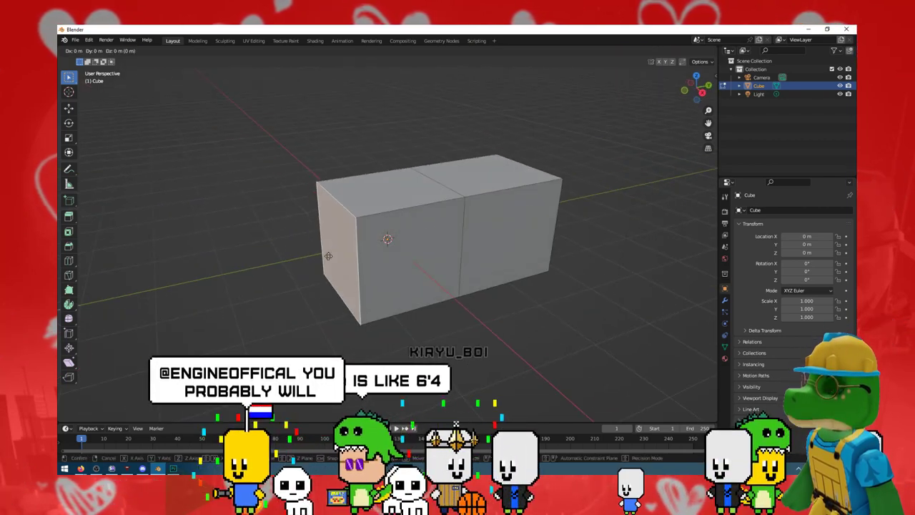
pyautogui.click(270, 261)
pyautogui.moveTo(269, 261)
pyautogui.mouseDown(button='middle')
pyautogui.moveTo(280, 264)
pyautogui.moveTo(208, 279)
pyautogui.moveTo(387, 283)
pyautogui.mouseUp(button='middle')
pyautogui.click(273, 264)
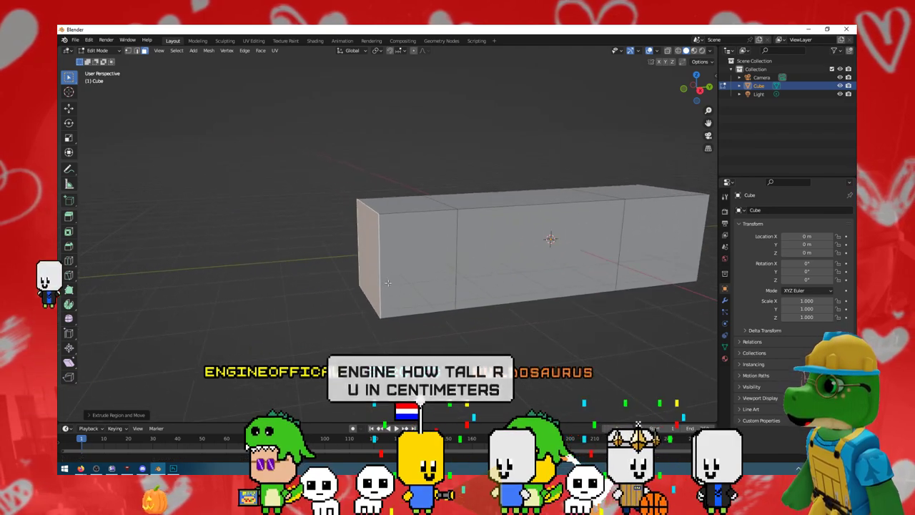
# - Raise the new end face upward along its normal to bend the mesh
pyautogui.press('g')
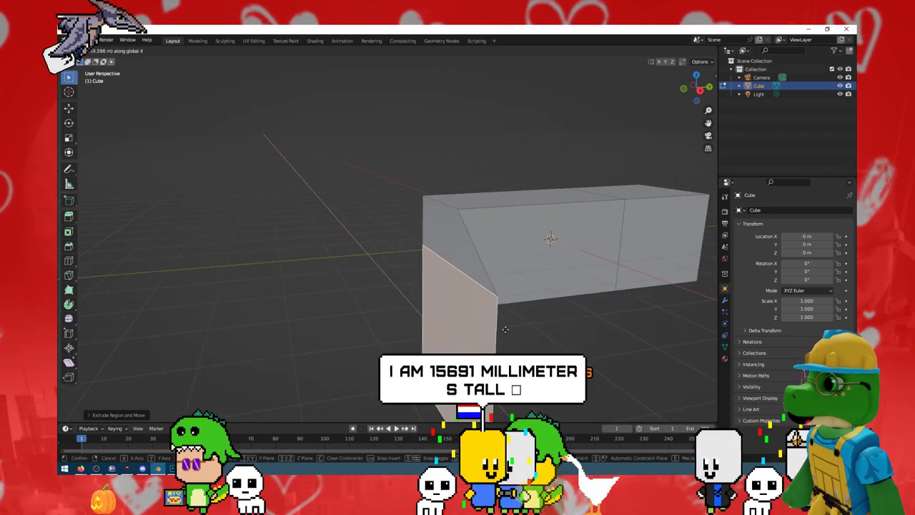
pyautogui.click(372, 269)
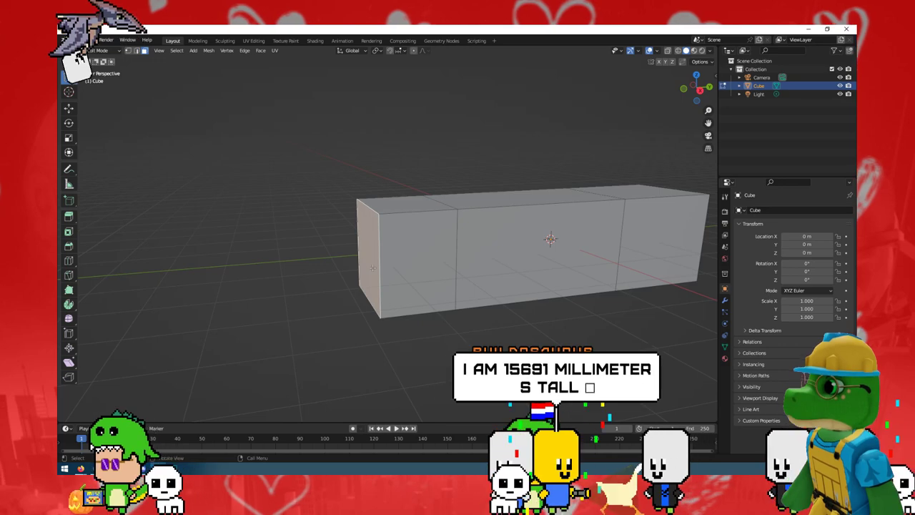
pyautogui.press('g')
pyautogui.press('z')
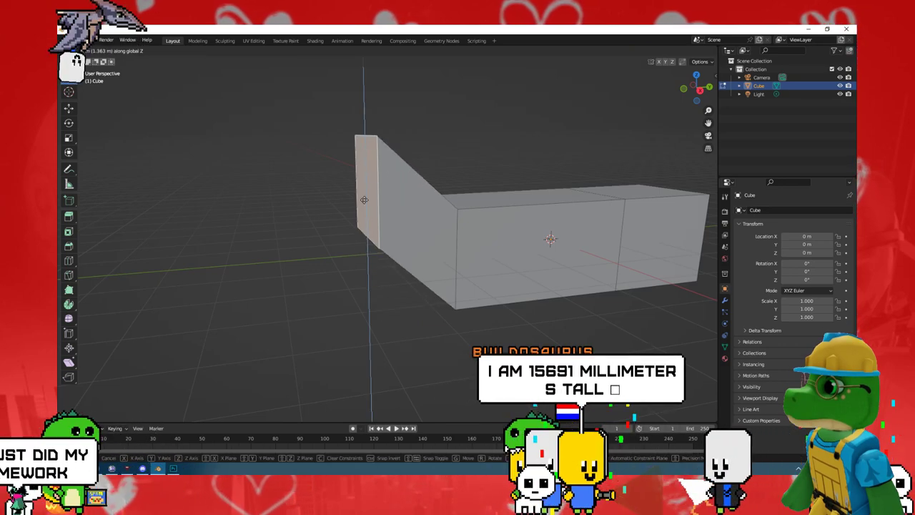
pyautogui.press('z')
pyautogui.click(364, 199)
pyautogui.moveTo(364, 199)
pyautogui.mouseDown(button='middle')
pyautogui.moveTo(264, 208)
pyautogui.moveTo(434, 275)
pyautogui.moveTo(435, 289)
pyautogui.mouseUp(button='middle')
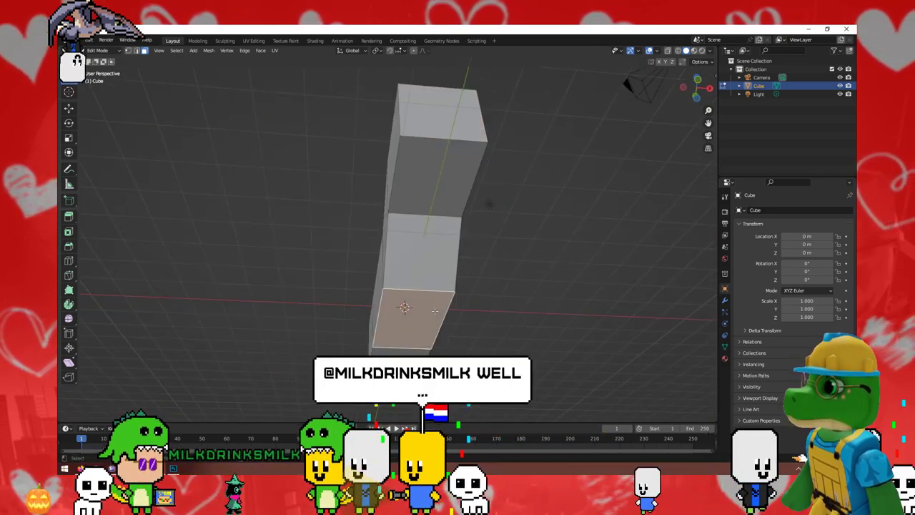
# - Extrude the selected face again, then extrude a leg block down from the bottom face
pyautogui.moveTo(461, 279)
pyautogui.mouseDown(button='middle')
pyautogui.moveTo(380, 323)
pyautogui.moveTo(452, 312)
pyautogui.moveTo(426, 289)
pyautogui.mouseUp(button='middle')
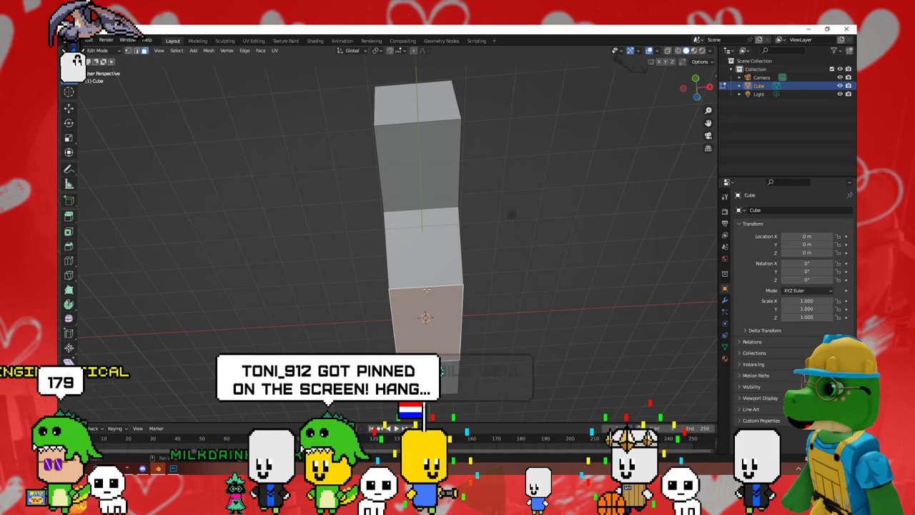
pyautogui.press('e')
pyautogui.moveTo(424, 285)
pyautogui.mouseDown(button='middle')
pyautogui.moveTo(403, 329)
pyautogui.moveTo(479, 329)
pyautogui.moveTo(407, 333)
pyautogui.moveTo(491, 317)
pyautogui.moveTo(586, 366)
pyautogui.mouseUp(button='middle')
pyautogui.press('e')
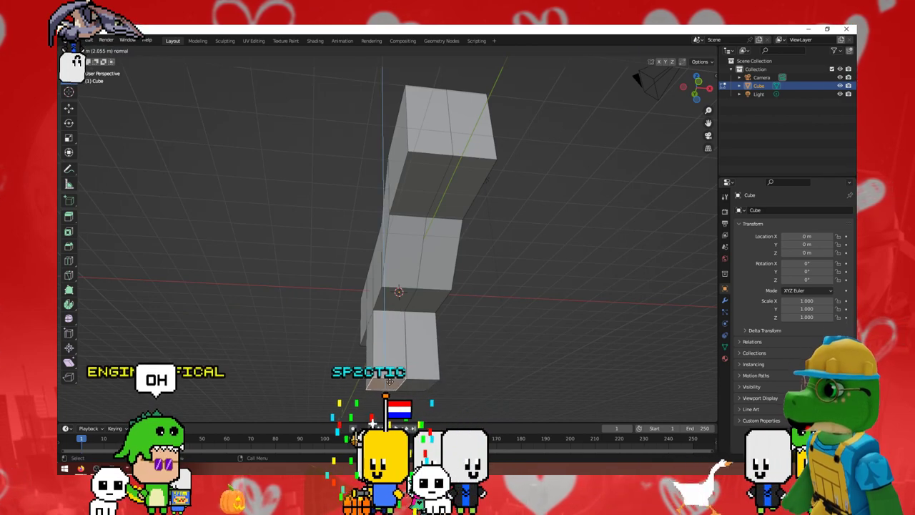
pyautogui.moveTo(620, 328)
pyautogui.mouseDown(button='middle')
pyautogui.moveTo(469, 343)
pyautogui.moveTo(500, 315)
pyautogui.moveTo(487, 308)
pyautogui.moveTo(505, 326)
pyautogui.moveTo(386, 325)
pyautogui.moveTo(412, 317)
pyautogui.moveTo(287, 284)
pyautogui.moveTo(347, 276)
pyautogui.mouseUp(button='middle')
# - Alternately shrink and extrude the end face three times into a pointed tip, then deselect all
pyautogui.press('s')
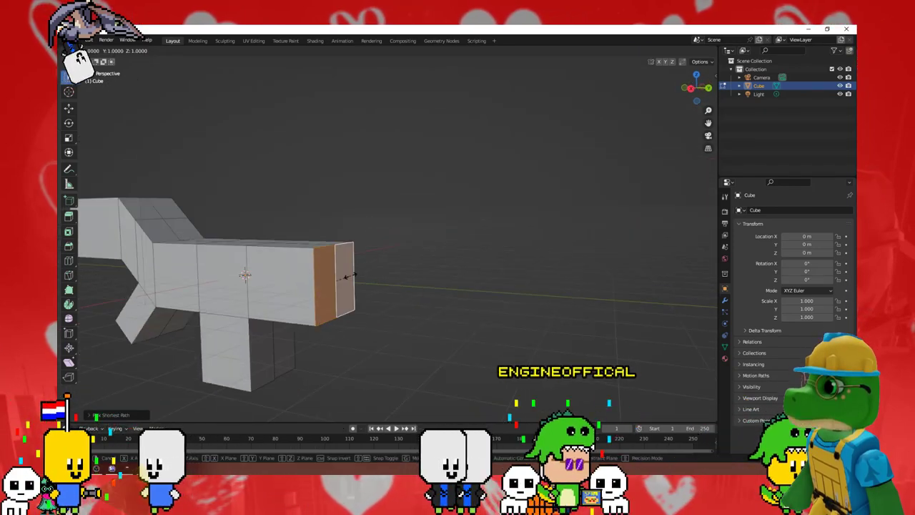
pyautogui.click(344, 282)
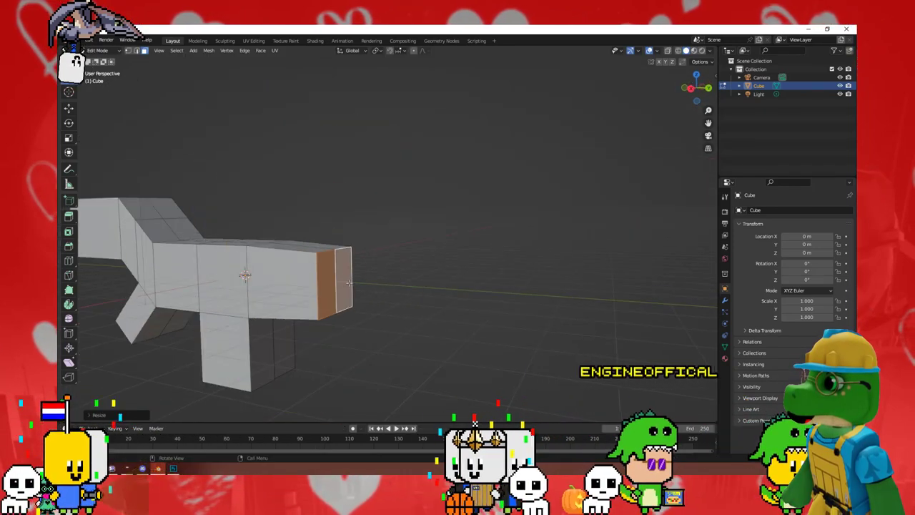
pyautogui.press('e')
pyautogui.click(393, 287)
pyautogui.press('s')
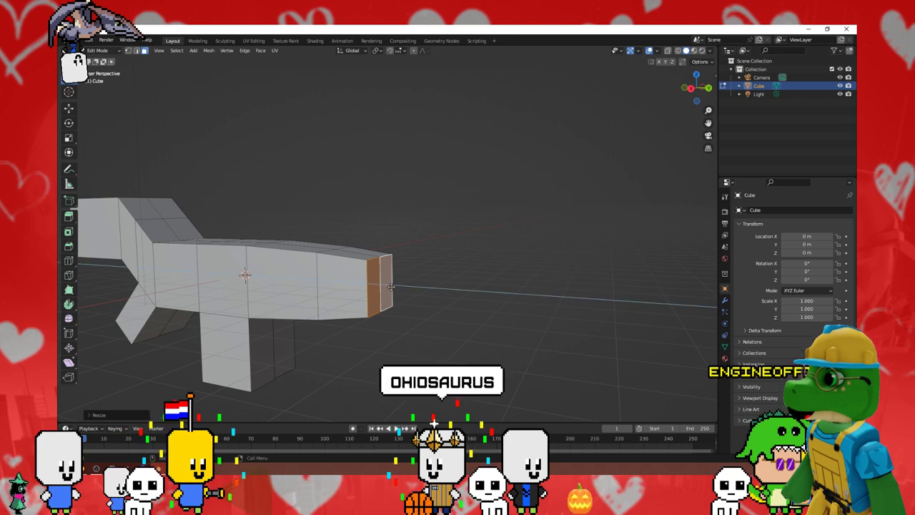
pyautogui.press('e')
pyautogui.click(415, 287)
pyautogui.press('s')
pyautogui.click(418, 290)
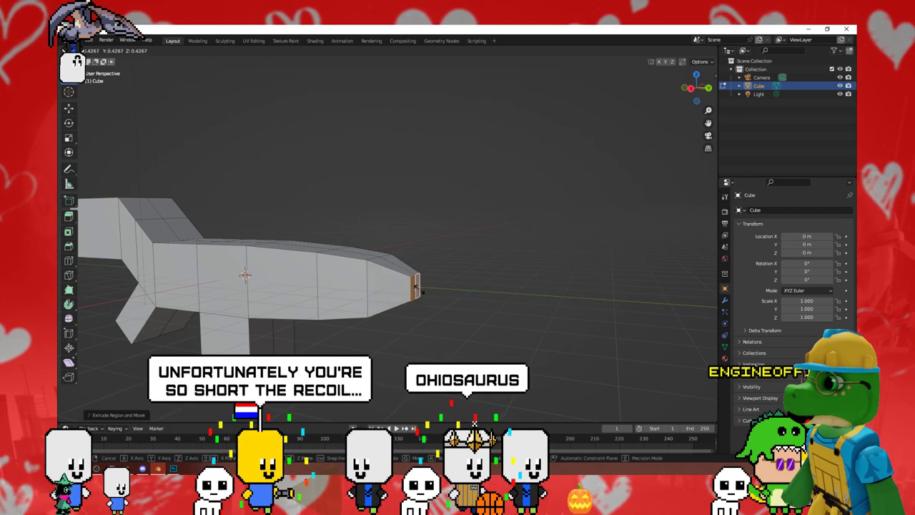
pyautogui.moveTo(419, 289)
pyautogui.mouseDown(button='middle')
pyautogui.moveTo(413, 328)
pyautogui.moveTo(393, 331)
pyautogui.mouseUp(button='middle')
pyautogui.press('a')
pyautogui.hotkey('alt', 'a')
# - Select both front faces of the raised head block
pyautogui.scroll(3, 393, 331)
pyautogui.scroll(-1, 394, 331)
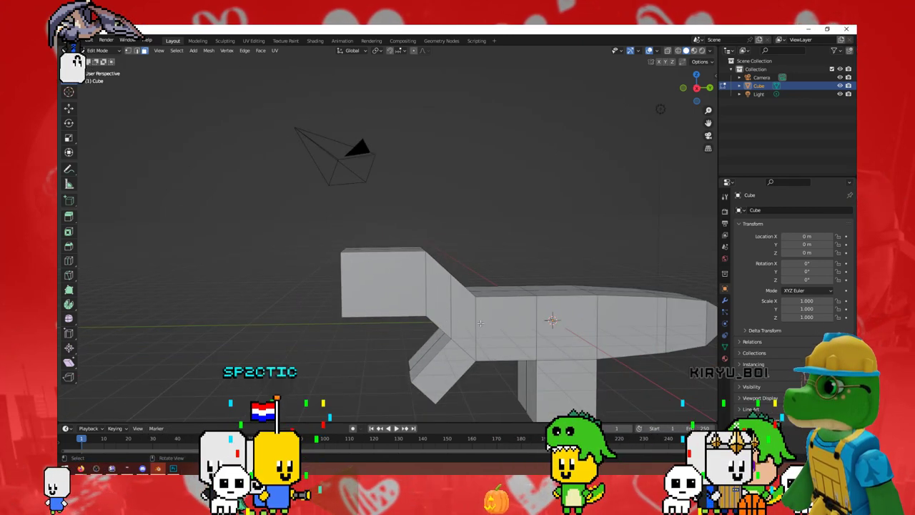
pyautogui.scroll(1, 481, 323)
pyautogui.scroll(3, 480, 324)
pyautogui.moveTo(480, 323)
pyautogui.mouseDown(button='middle')
pyautogui.moveTo(403, 329)
pyautogui.moveTo(393, 346)
pyautogui.mouseUp(button='middle')
pyautogui.moveTo(366, 253); pyautogui.dragTo(345, 276, button='middle')
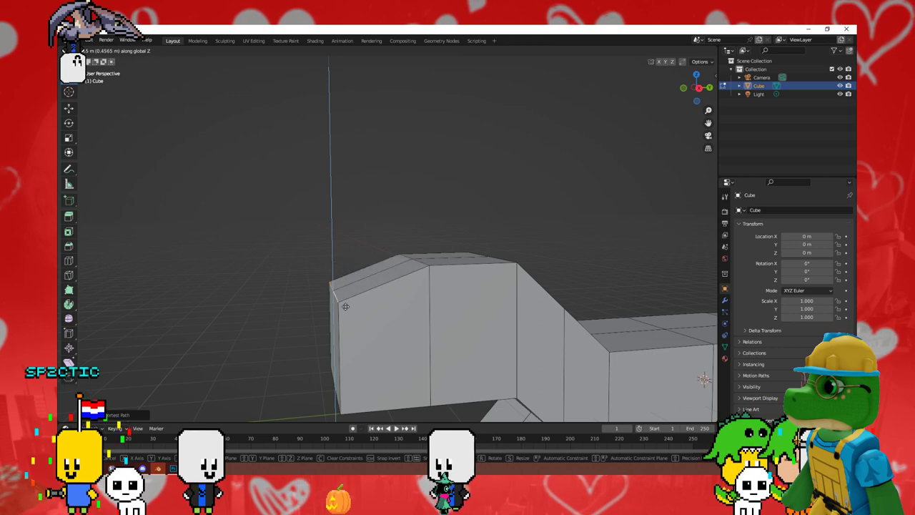
pyautogui.moveTo(344, 313); pyautogui.dragTo(469, 297, button='middle')
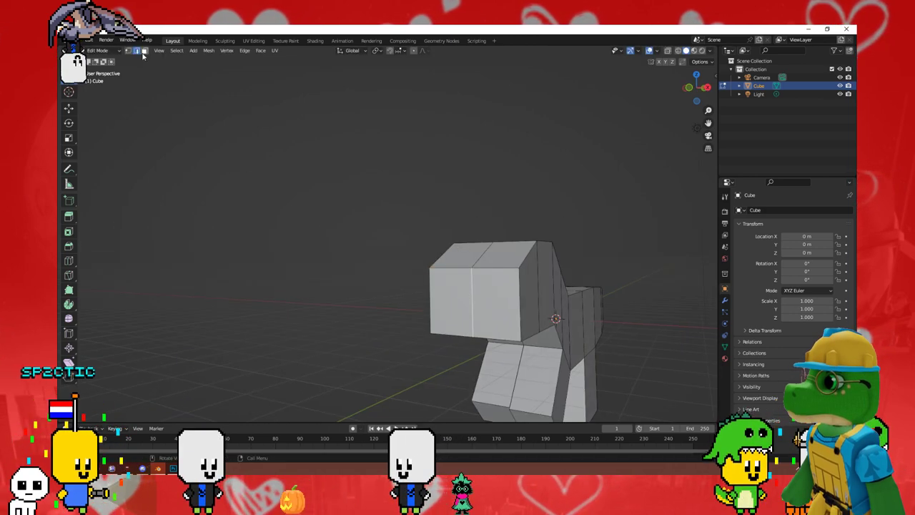
pyautogui.keyDown('ctrl'); pyautogui.click(498, 310); pyautogui.keyUp('ctrl')
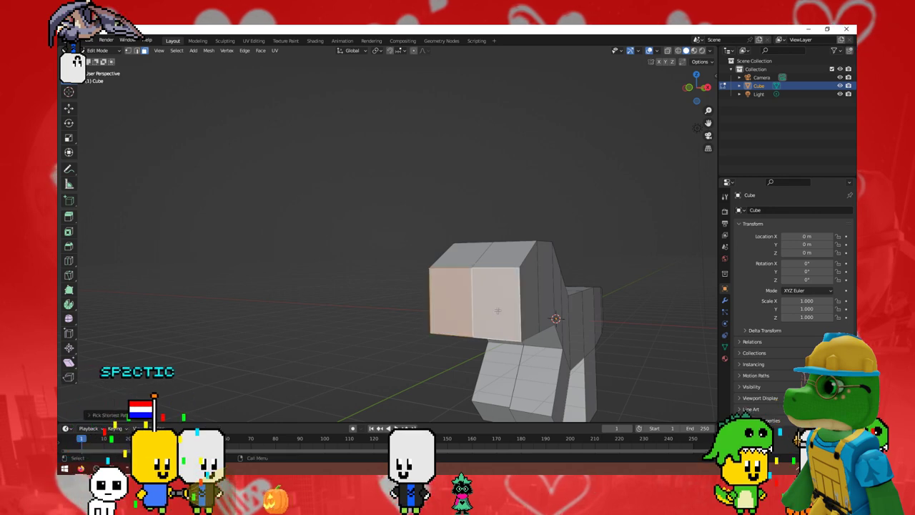
pyautogui.moveTo(464, 315); pyautogui.dragTo(430, 318, button='middle')
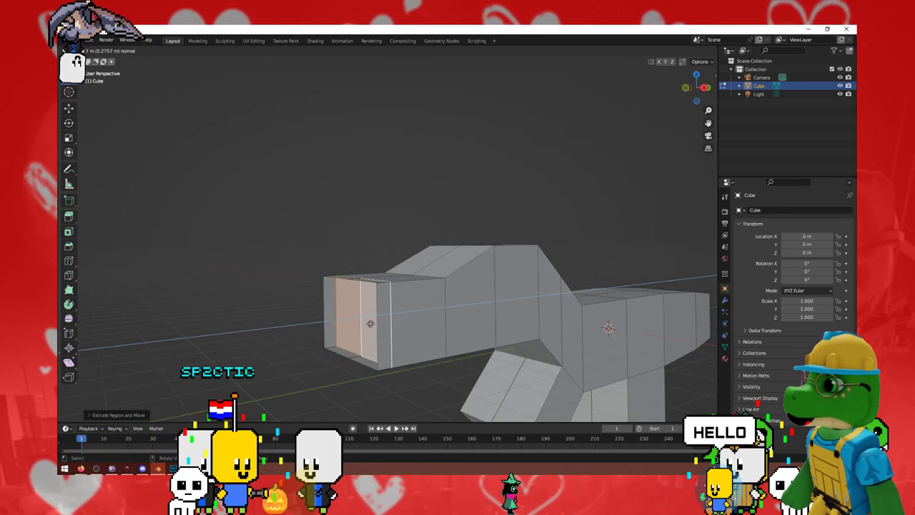
# - Undo the too-long extrusion and re-extrude the head faces into a shorter snout
pyautogui.hotkey('ctrl', 'z')
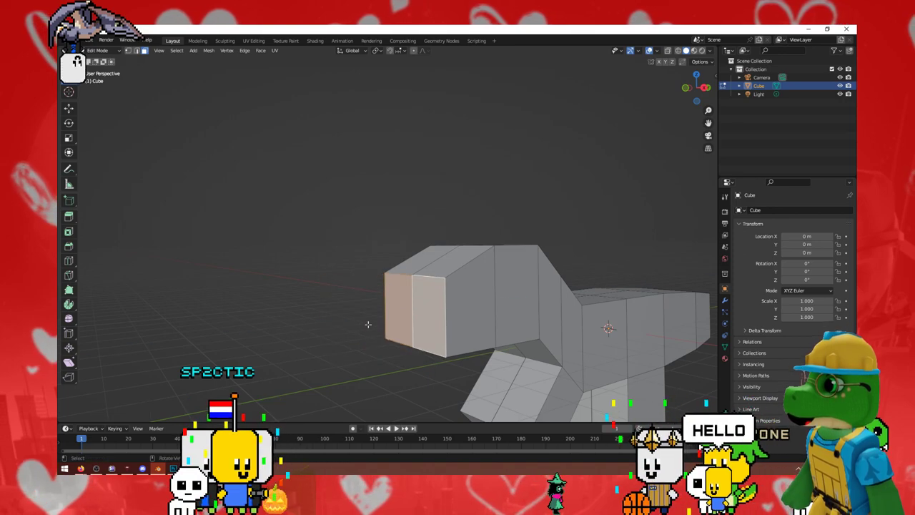
pyautogui.press('e')
pyautogui.click(322, 330)
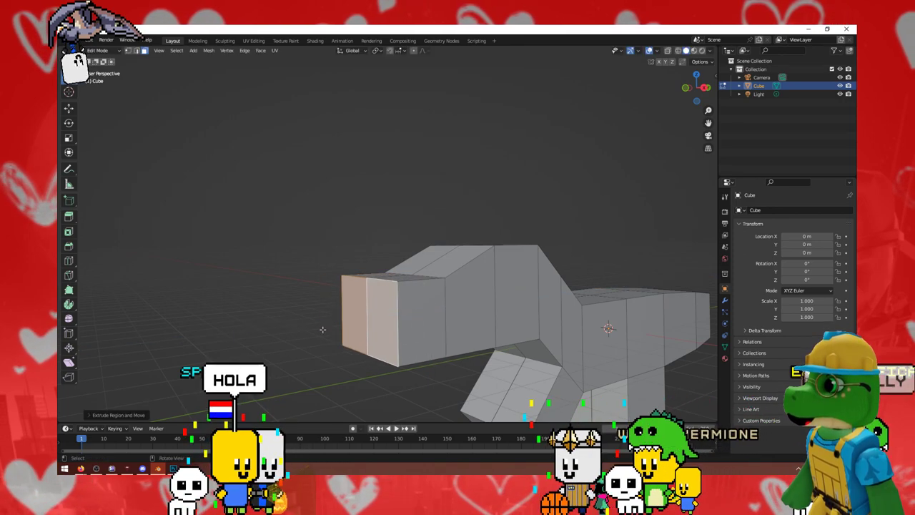
pyautogui.moveTo(323, 329)
pyautogui.mouseDown(button='middle')
pyautogui.moveTo(451, 352)
pyautogui.moveTo(413, 373)
pyautogui.moveTo(438, 360)
pyautogui.mouseUp(button='middle')
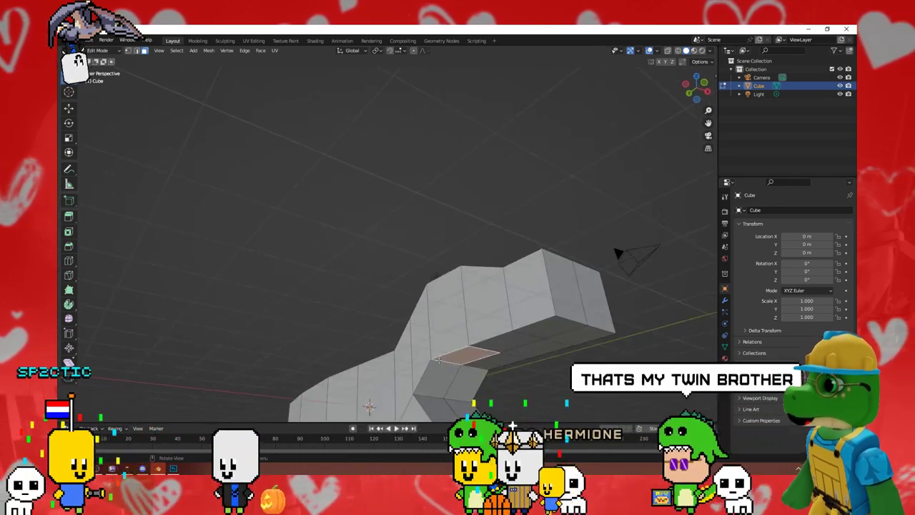
# - Switch to edge selection and move the selected edges vertically
pyautogui.press('2')
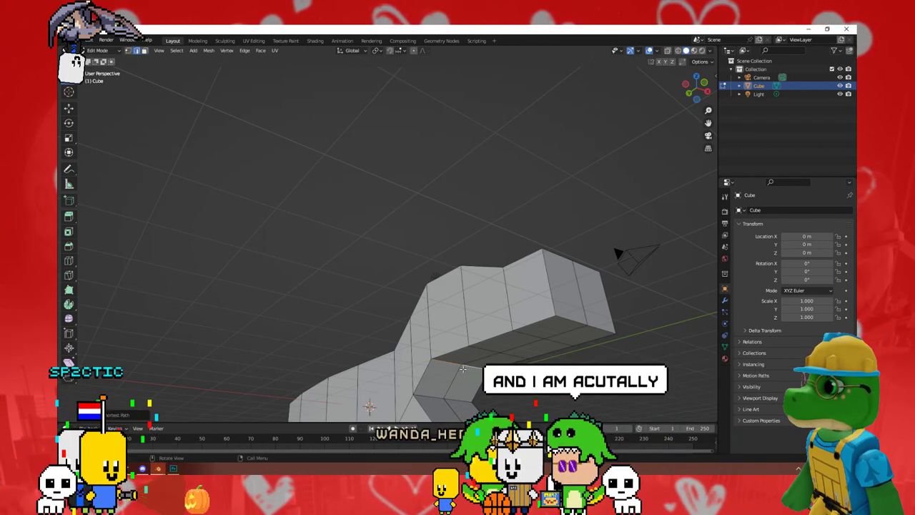
pyautogui.click(468, 372)
pyautogui.moveTo(469, 372); pyautogui.dragTo(329, 328, button='middle')
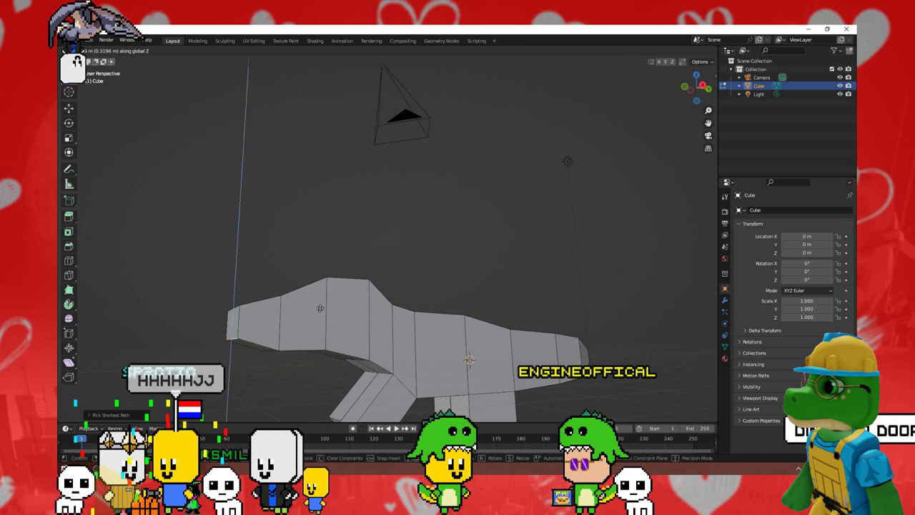
# - Cancel the pending vertical move and orbit to see under the body
pyautogui.rightClick(316, 309)
pyautogui.press('Escape')
pyautogui.moveTo(316, 309); pyautogui.dragTo(395, 281, button='middle')
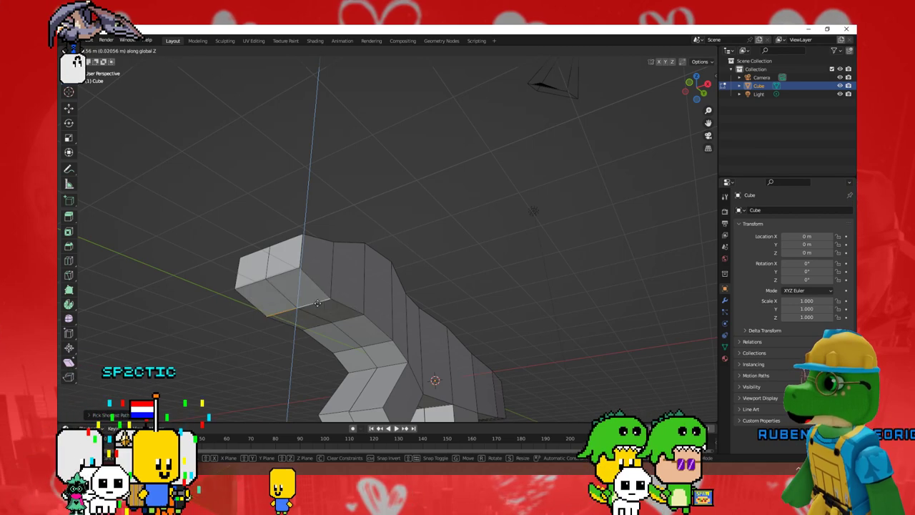
pyautogui.press('Escape')
pyautogui.moveTo(318, 303); pyautogui.dragTo(300, 310, button='middle')
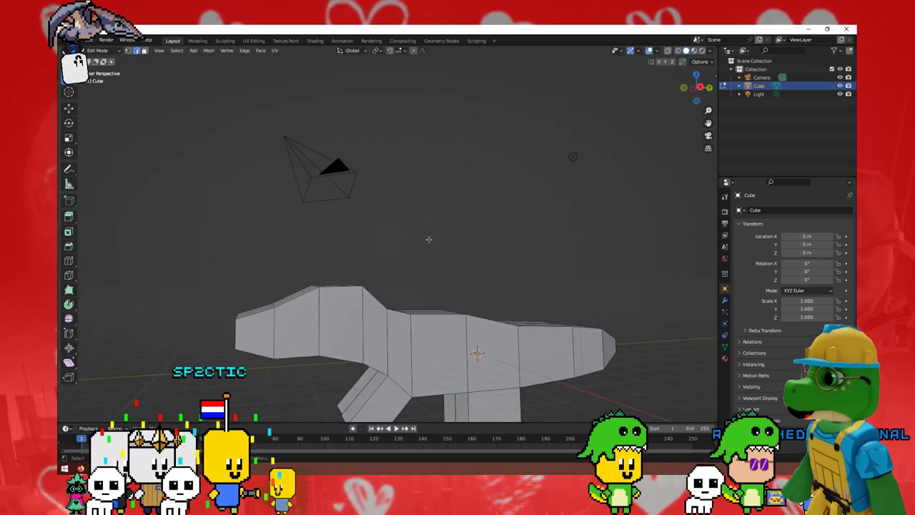
pyautogui.moveTo(429, 240); pyautogui.dragTo(458, 300, button='middle')
# - Move the arm's end face lower and extrude its tip outward along its normal
pyautogui.click(474, 364)
pyautogui.press('g')
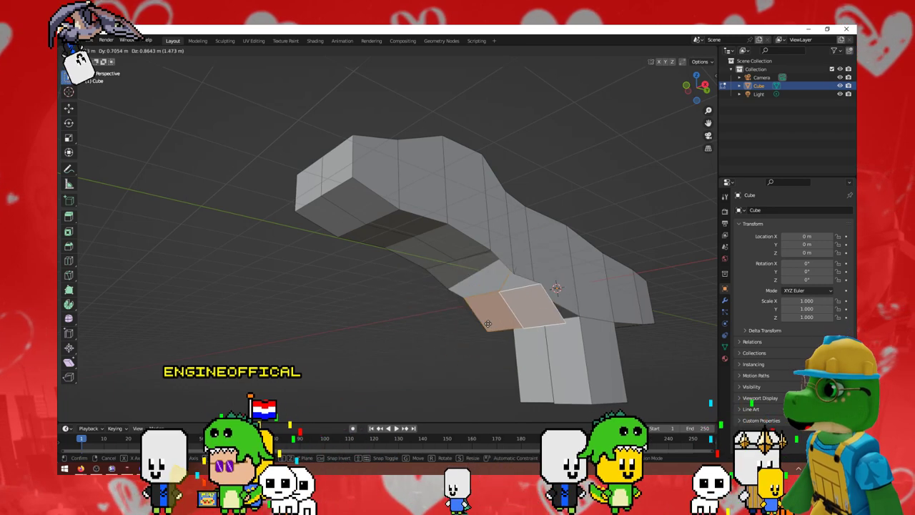
pyautogui.click(432, 344)
pyautogui.moveTo(433, 343)
pyautogui.mouseDown(button='middle')
pyautogui.moveTo(466, 298)
pyautogui.moveTo(468, 320)
pyautogui.moveTo(429, 346)
pyautogui.moveTo(433, 333)
pyautogui.moveTo(505, 337)
pyautogui.moveTo(509, 347)
pyautogui.moveTo(462, 312)
pyautogui.mouseUp(button='middle')
pyautogui.press('e')
pyautogui.click(469, 319)
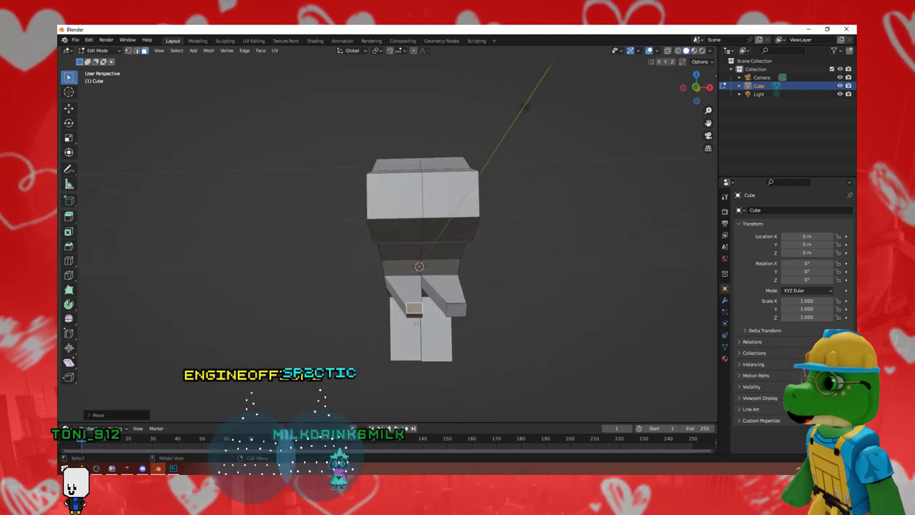
# - Reposition the selected part, then zoom in and orbit to the model's underside
pyautogui.press('g')
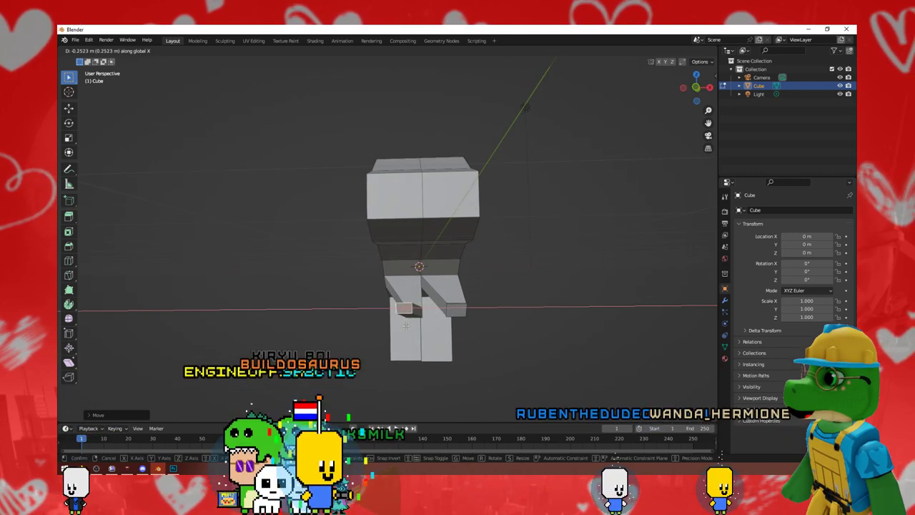
pyautogui.click(405, 326)
pyautogui.moveTo(406, 325)
pyautogui.mouseDown(button='middle')
pyautogui.moveTo(530, 387)
pyautogui.moveTo(457, 286)
pyautogui.moveTo(361, 400)
pyautogui.moveTo(359, 231)
pyautogui.moveTo(426, 371)
pyautogui.moveTo(427, 363)
pyautogui.mouseUp(button='middle')
pyautogui.scroll(3, 465, 351)
pyautogui.scroll(2, 458, 286)
pyautogui.scroll(3, 360, 231)
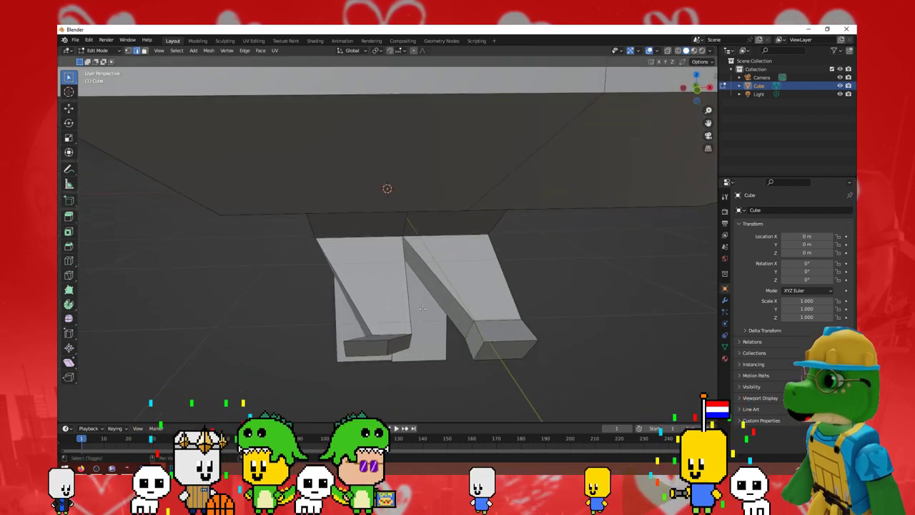
pyautogui.scroll(2, 427, 363)
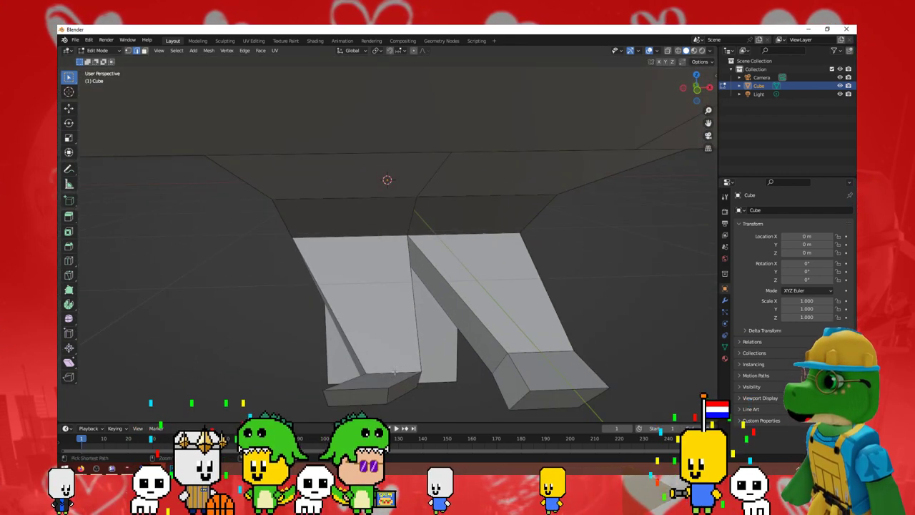
pyautogui.moveTo(434, 373)
pyautogui.mouseDown(button='middle')
pyautogui.moveTo(574, 339)
pyautogui.moveTo(410, 381)
pyautogui.moveTo(433, 358)
pyautogui.moveTo(424, 307)
pyautogui.mouseUp(button='middle')
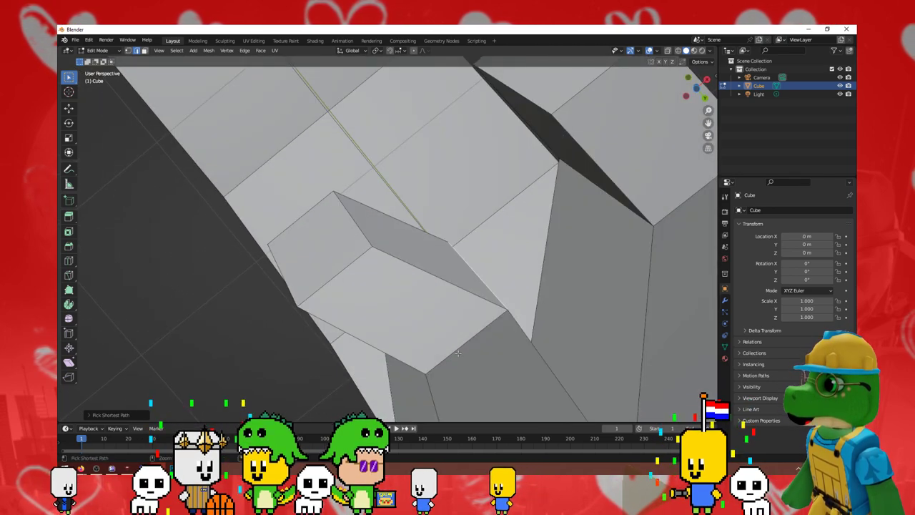
pyautogui.moveTo(456, 351)
pyautogui.mouseDown(button='middle')
pyautogui.moveTo(565, 393)
pyautogui.moveTo(456, 389)
pyautogui.mouseUp(button='middle')
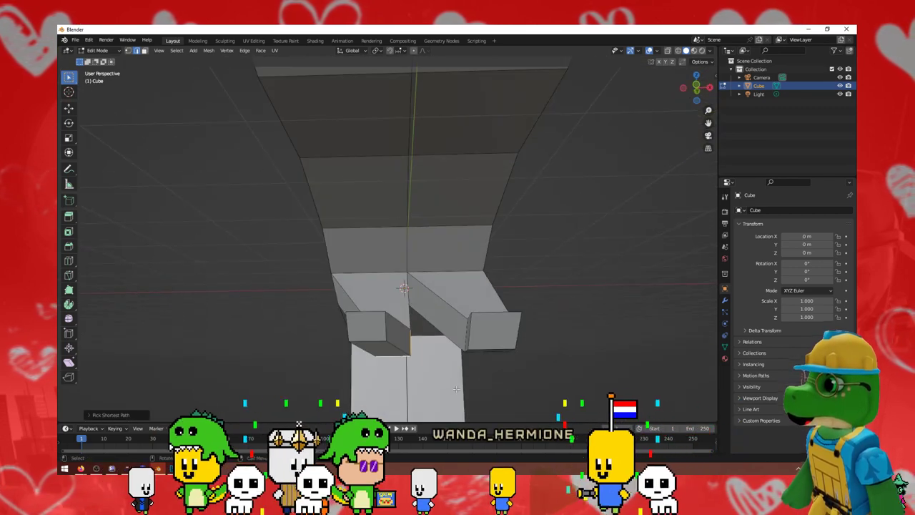
# - Remove the edge between the arms and start moving the left arm's end face
pyautogui.hotkey('ctrl', 'z')
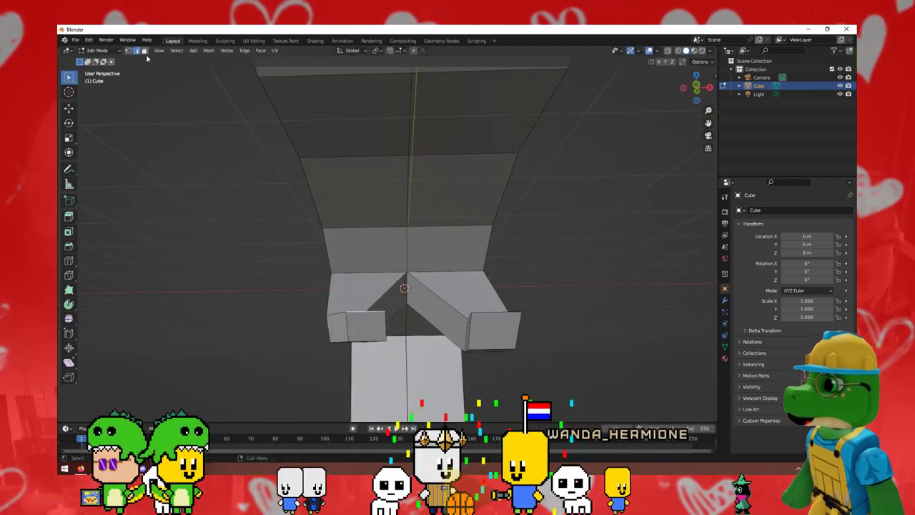
pyautogui.press('g')
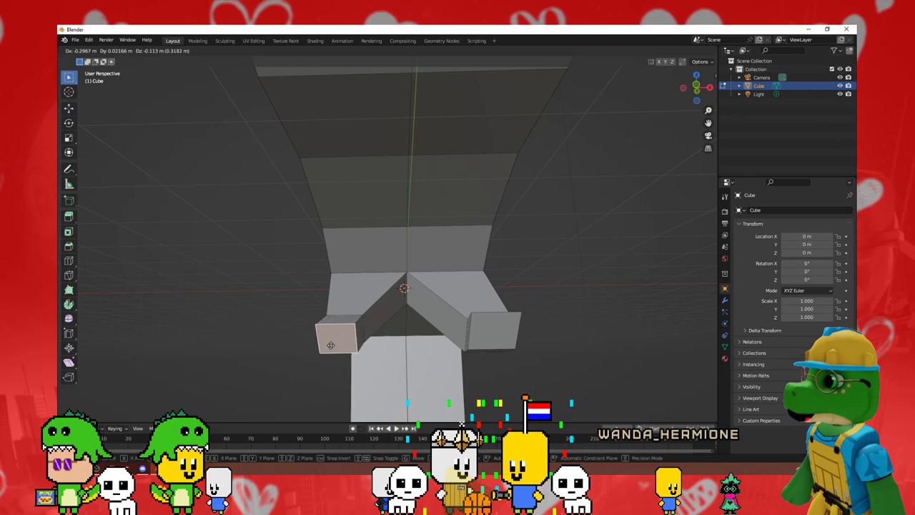
pyautogui.moveTo(335, 336)
pyautogui.mouseDown(button='middle')
pyautogui.moveTo(420, 348)
pyautogui.moveTo(381, 346)
pyautogui.moveTo(219, 253)
pyautogui.moveTo(486, 331)
pyautogui.mouseUp(button='middle')
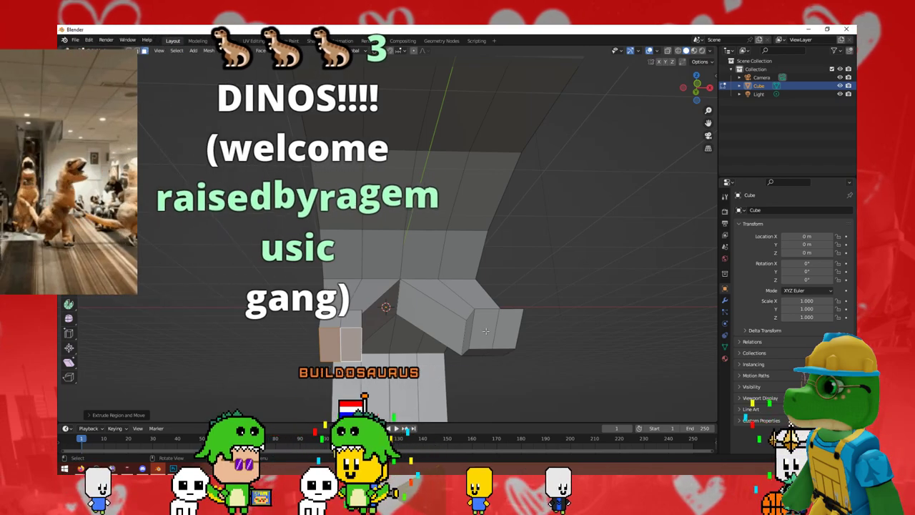
# - Extrude the right arm's end face outward to lengthen the arm
pyautogui.keyDown('ctrl'); pyautogui.click(501, 329); pyautogui.keyUp('ctrl')
pyautogui.press('e')
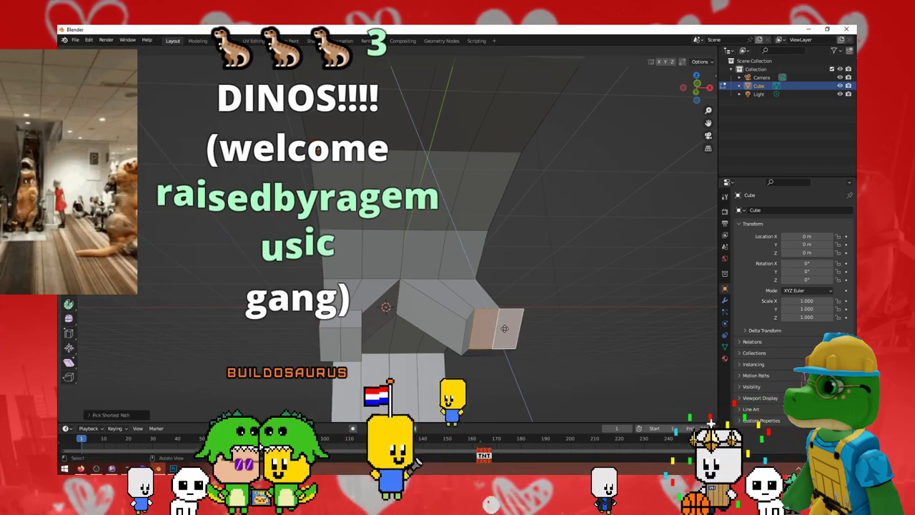
pyautogui.click(511, 348)
pyautogui.moveTo(511, 347); pyautogui.dragTo(435, 362, button='middle')
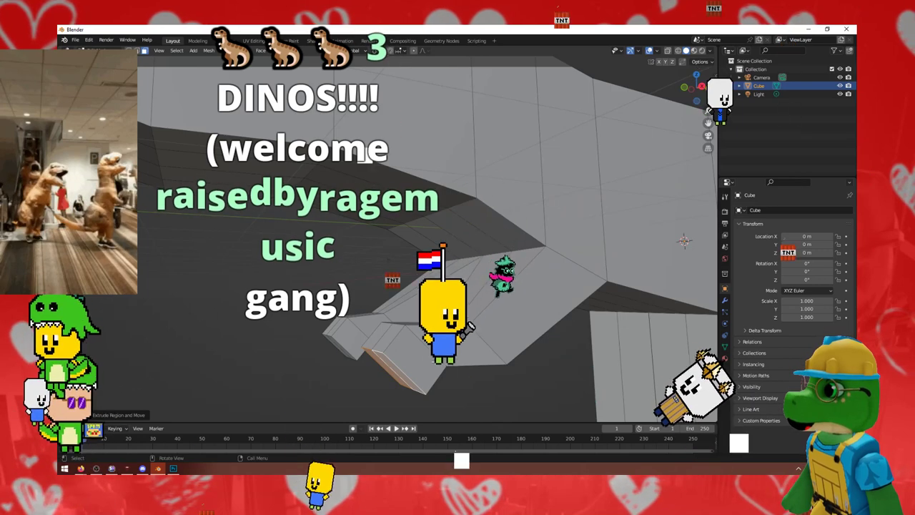
pyautogui.moveTo(435, 362)
pyautogui.mouseDown(button='middle')
pyautogui.moveTo(440, 351)
pyautogui.moveTo(274, 381)
pyautogui.moveTo(330, 384)
pyautogui.mouseUp(button='middle')
# - Extrude a claw face along its normal and scale it down to a point
pyautogui.press('e')
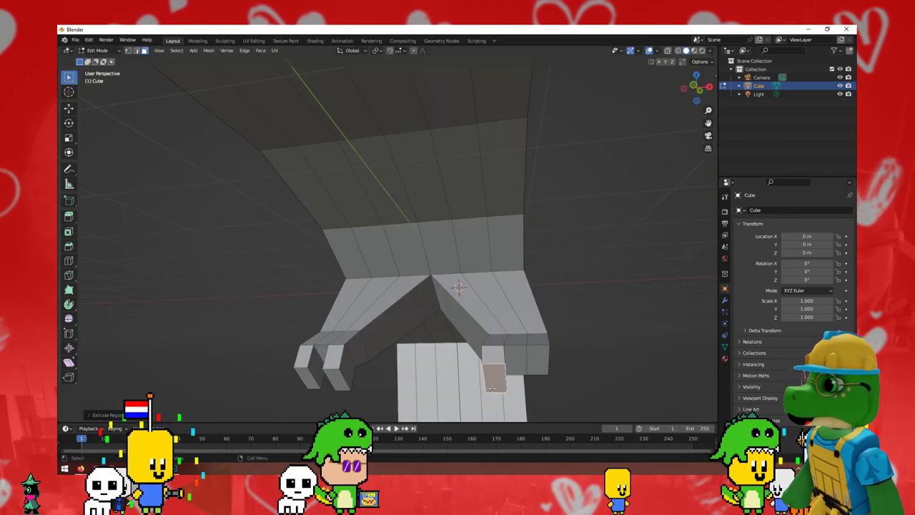
pyautogui.moveTo(538, 375)
pyautogui.mouseDown(button='middle')
pyautogui.moveTo(489, 377)
pyautogui.moveTo(501, 329)
pyautogui.moveTo(492, 353)
pyautogui.moveTo(374, 378)
pyautogui.moveTo(439, 378)
pyautogui.moveTo(515, 358)
pyautogui.moveTo(556, 370)
pyautogui.moveTo(493, 337)
pyautogui.moveTo(520, 382)
pyautogui.moveTo(279, 409)
pyautogui.mouseUp(button='middle')
pyautogui.press('s')
pyautogui.click(498, 325)
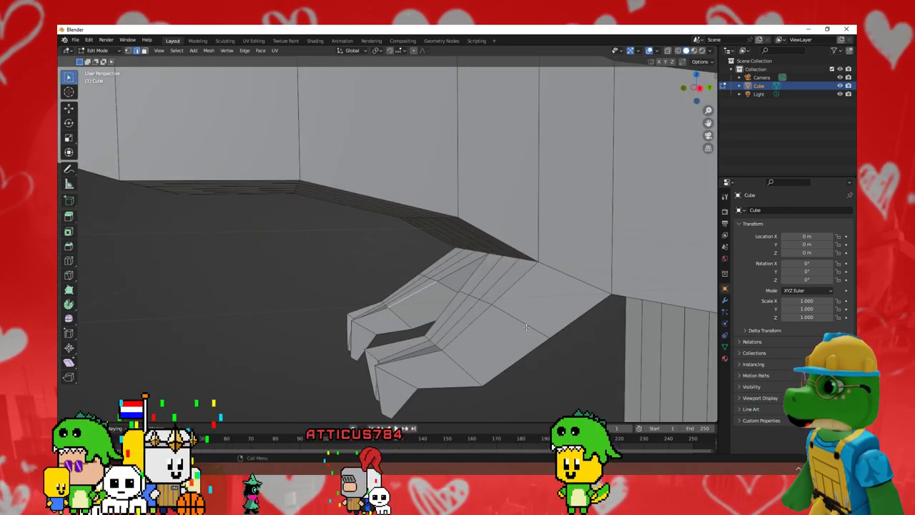
pyautogui.moveTo(528, 327); pyautogui.dragTo(540, 302, button='middle')
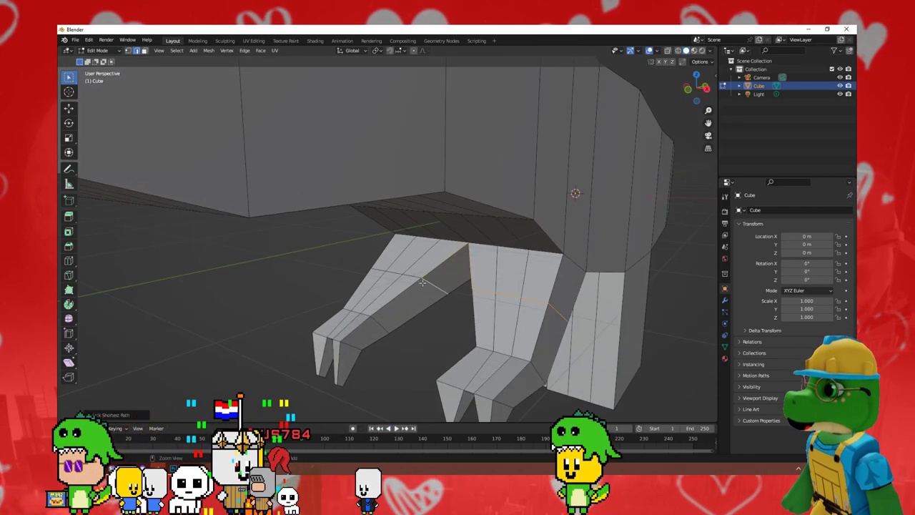
pyautogui.moveTo(423, 282); pyautogui.dragTo(763, 406, button='middle')
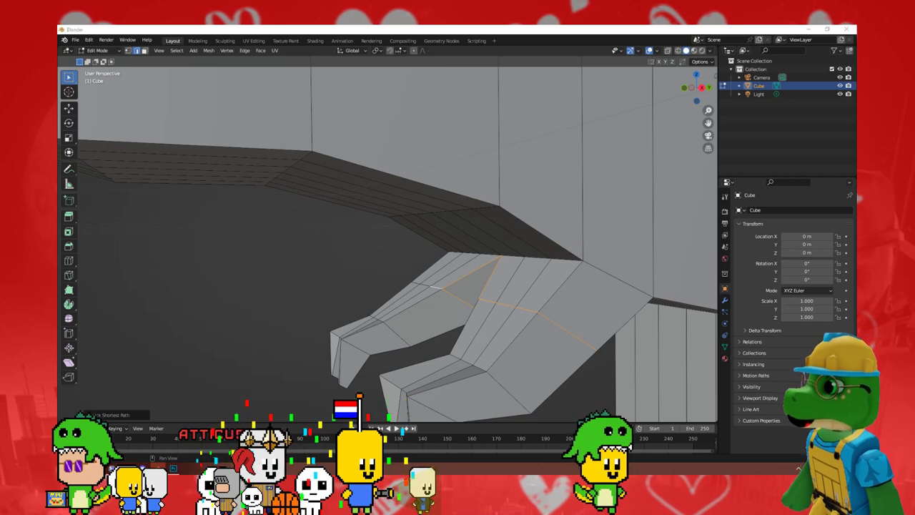
# - Scroll the Photoshop notes to the extrude and loop-select section, then return to Blender
pyautogui.scroll(-10, 405, 257)
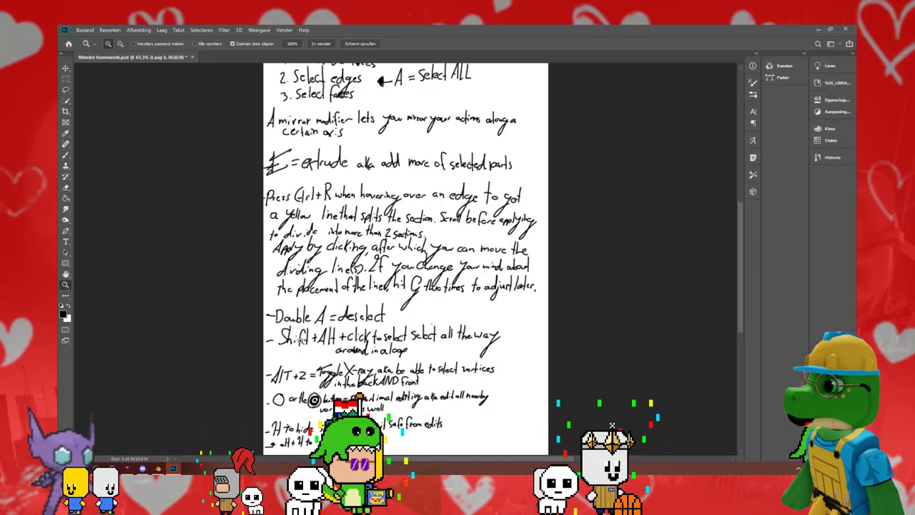
pyautogui.hotkey('alt', 'Tab')
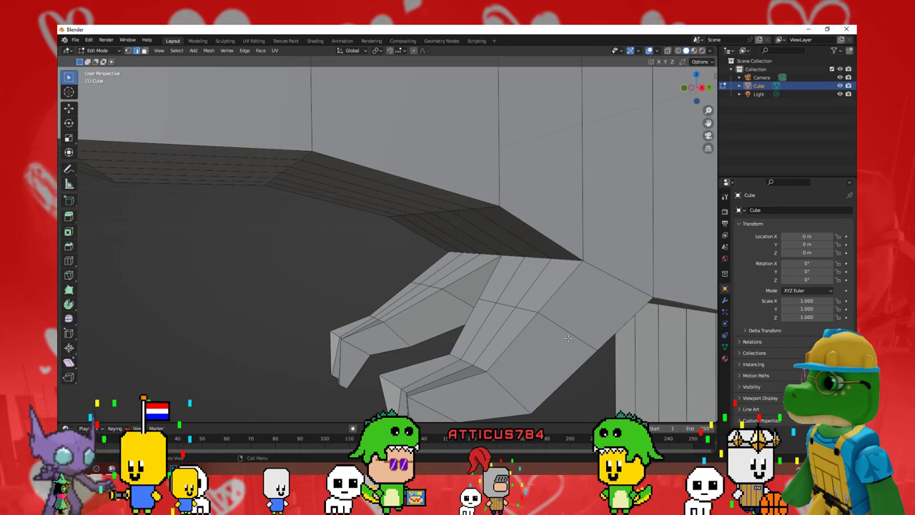
pyautogui.moveTo(568, 337)
pyautogui.mouseDown(button='middle')
pyautogui.moveTo(573, 355)
pyautogui.moveTo(498, 371)
pyautogui.moveTo(537, 374)
pyautogui.moveTo(517, 360)
pyautogui.moveTo(487, 376)
pyautogui.moveTo(256, 386)
pyautogui.moveTo(359, 341)
pyautogui.moveTo(414, 348)
pyautogui.mouseUp(button='middle')
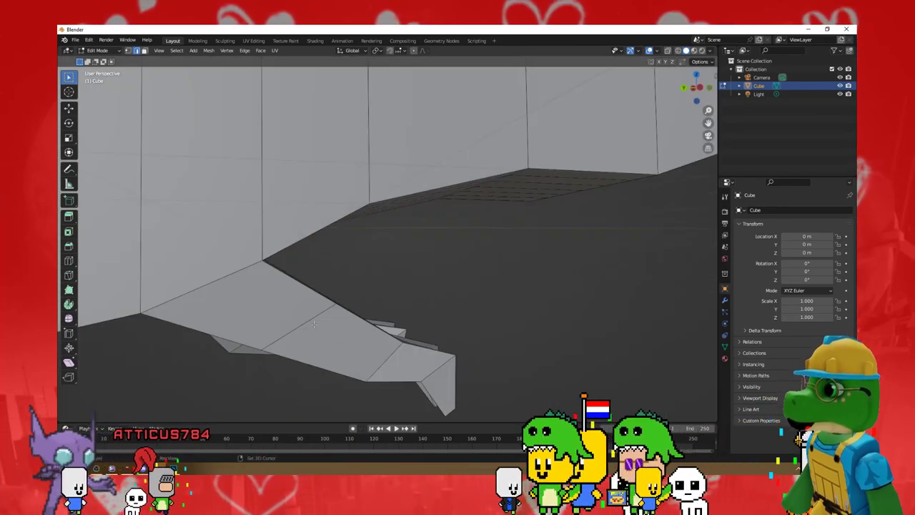
pyautogui.moveTo(312, 319)
pyautogui.mouseDown(button='middle')
pyautogui.moveTo(255, 147)
pyautogui.moveTo(126, 219)
pyautogui.moveTo(353, 343)
pyautogui.moveTo(469, 331)
pyautogui.mouseUp(button='middle')
pyautogui.scroll(-5, 354, 342)
pyautogui.moveTo(419, 345); pyautogui.dragTo(425, 286, button='middle')
pyautogui.scroll(4, 422, 307)
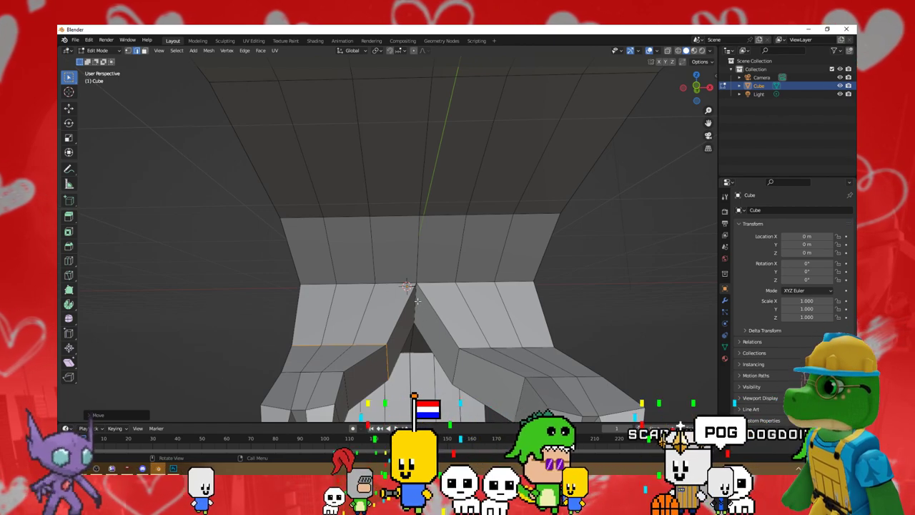
pyautogui.scroll(-2, 417, 301)
pyautogui.moveTo(417, 301)
pyautogui.mouseDown(button='middle')
pyautogui.moveTo(465, 341)
pyautogui.moveTo(440, 294)
pyautogui.mouseUp(button='middle')
pyautogui.scroll(4, 465, 342)
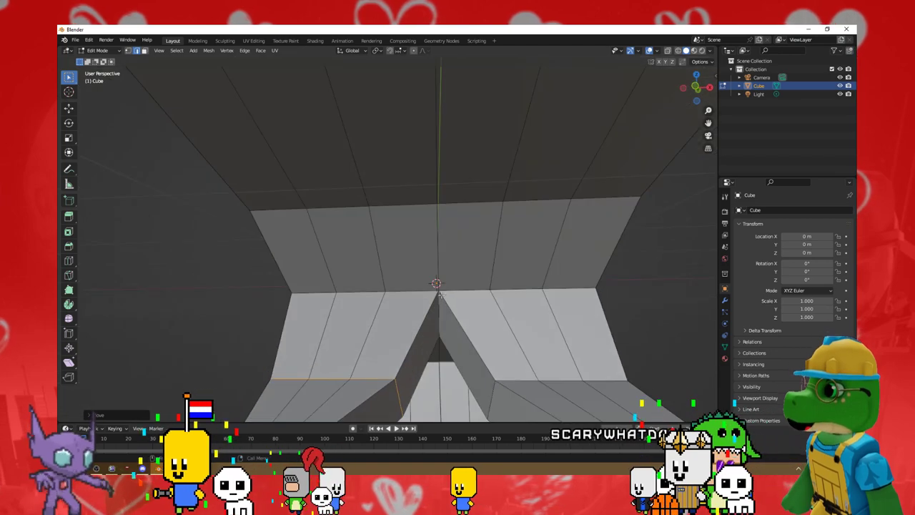
pyautogui.scroll(-3, 453, 336)
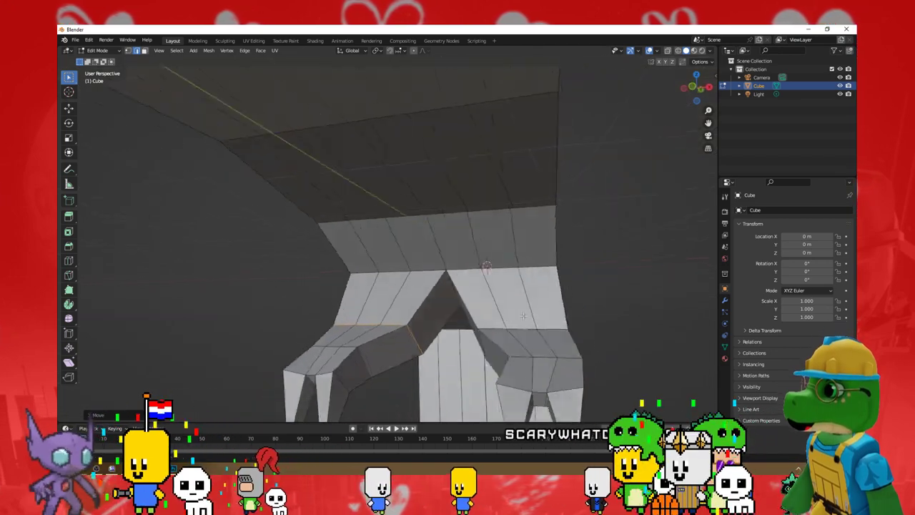
pyautogui.moveTo(454, 335)
pyautogui.mouseDown(button='middle')
pyautogui.moveTo(535, 295)
pyautogui.moveTo(398, 308)
pyautogui.mouseUp(button='middle')
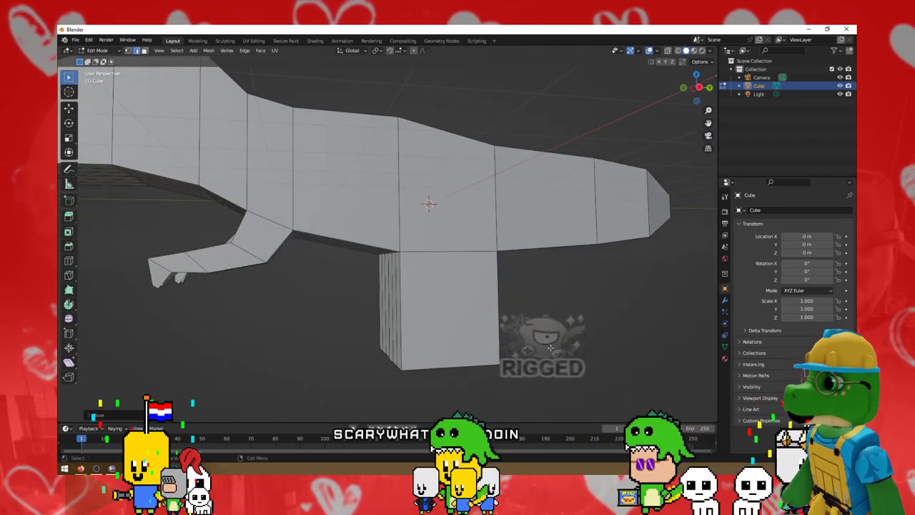
pyautogui.moveTo(551, 348)
pyautogui.mouseDown(button='middle')
pyautogui.moveTo(429, 361)
pyautogui.moveTo(502, 347)
pyautogui.moveTo(446, 339)
pyautogui.mouseUp(button='middle')
pyautogui.scroll(3, 406, 377)
pyautogui.scroll(-3, 405, 377)
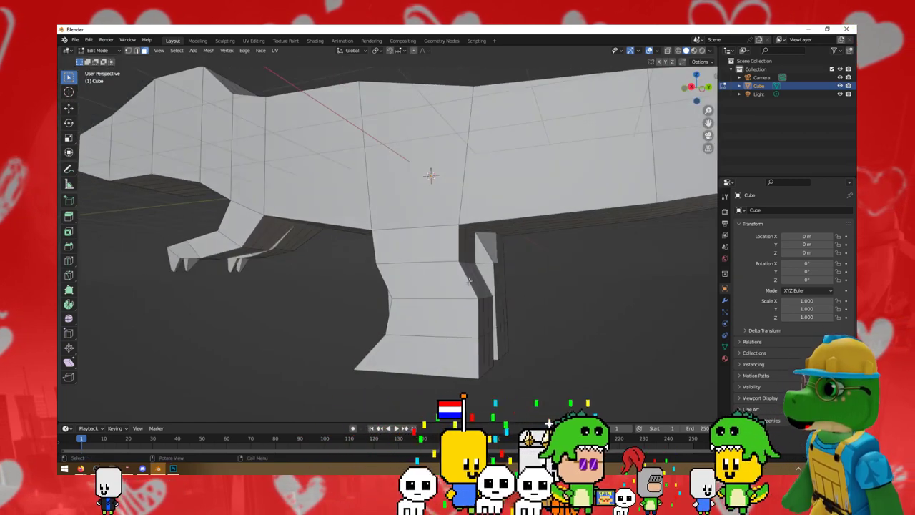
# - Lower the selected foot vertices along Z so the foot sits deeper
pyautogui.moveTo(469, 280); pyautogui.dragTo(410, 309, button='middle')
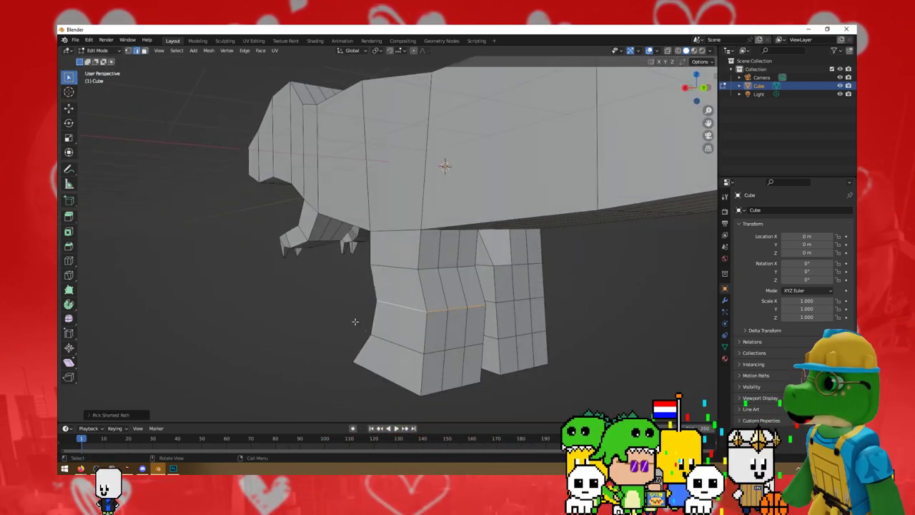
pyautogui.scroll(3, 355, 322)
pyautogui.moveTo(484, 321); pyautogui.dragTo(458, 315, button='middle')
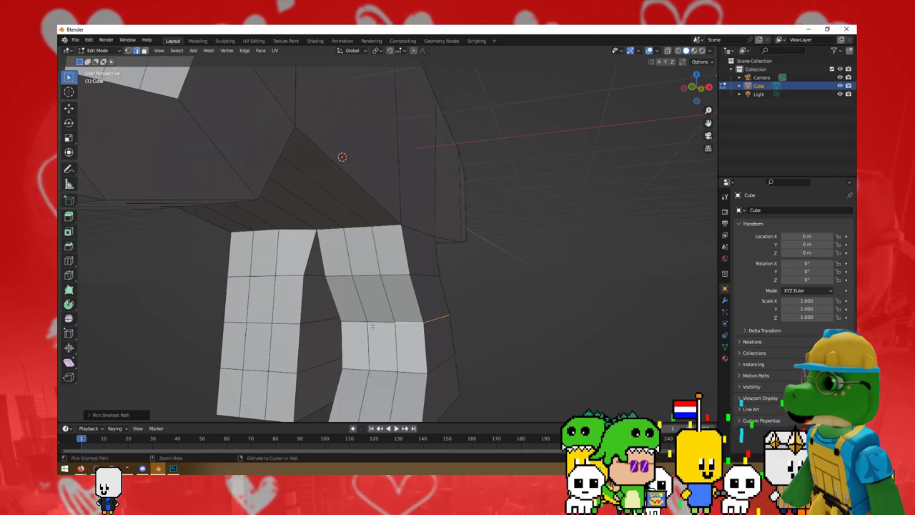
pyautogui.moveTo(357, 323); pyautogui.dragTo(335, 326, button='middle')
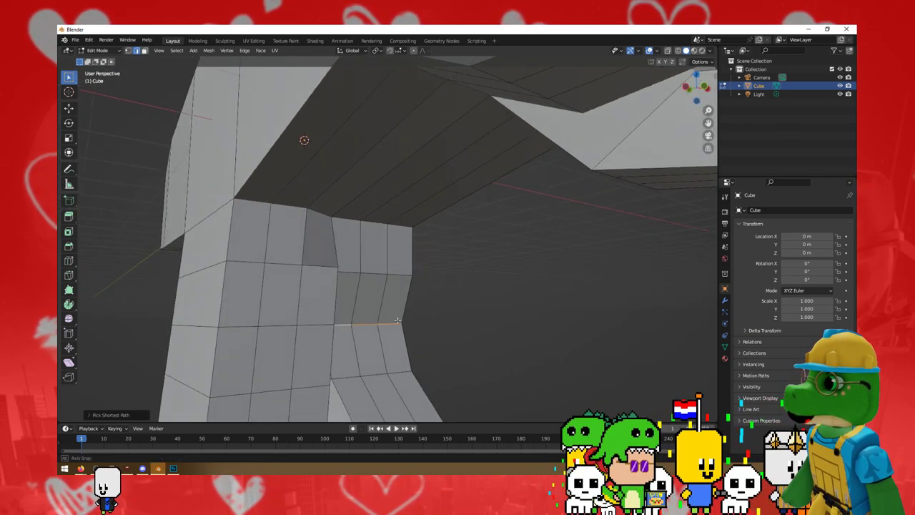
pyautogui.moveTo(501, 349); pyautogui.dragTo(441, 343, button='middle')
pyautogui.press('g')
pyautogui.press('z')
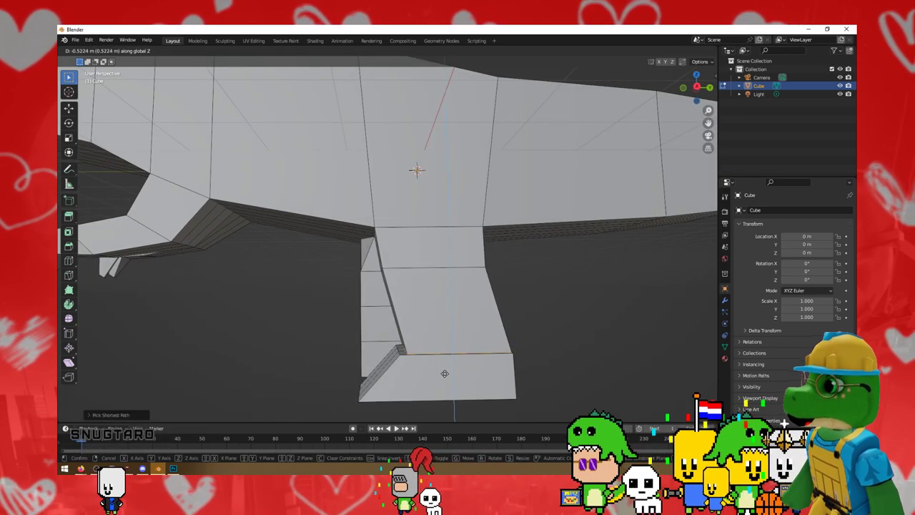
pyautogui.click(445, 373)
pyautogui.moveTo(444, 373)
pyautogui.mouseDown(button='middle')
pyautogui.moveTo(448, 331)
pyautogui.moveTo(429, 303)
pyautogui.moveTo(322, 352)
pyautogui.mouseUp(button='middle')
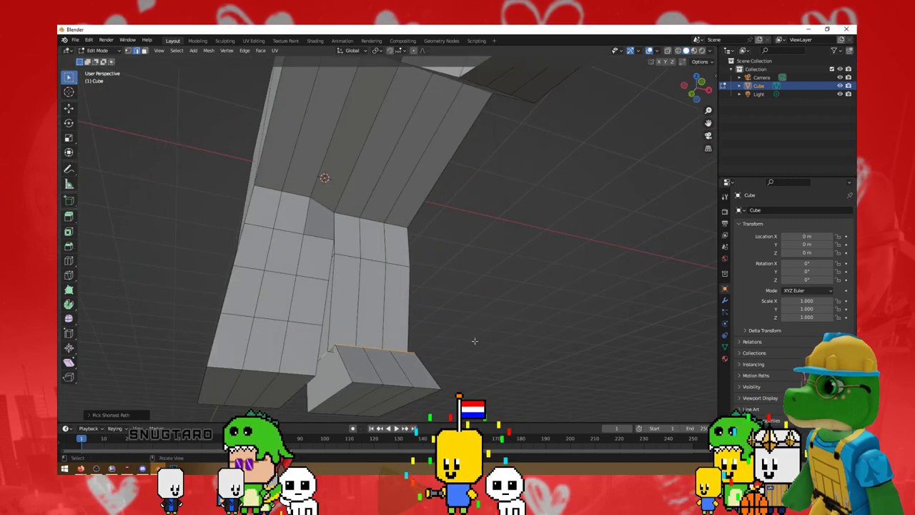
pyautogui.moveTo(474, 341); pyautogui.dragTo(136, 57, button='middle')
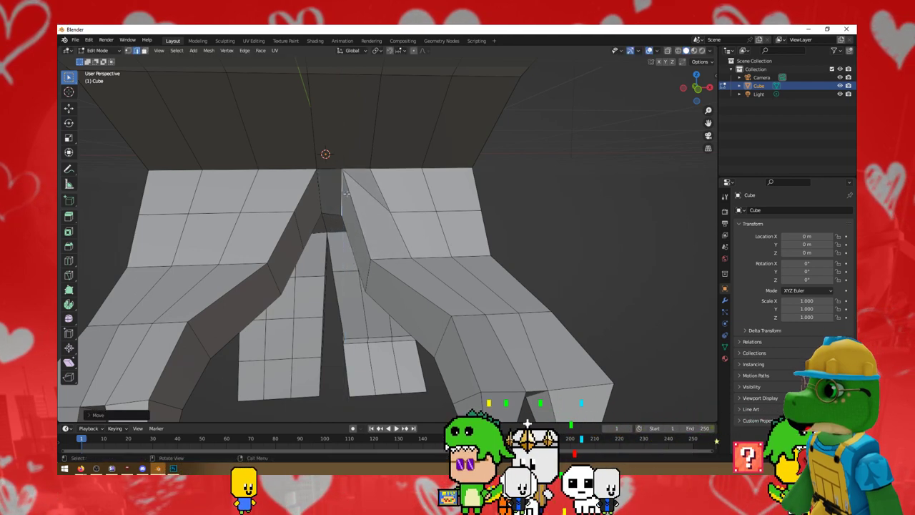
# - Move the other selected leg vertices vertically along Z to adjust the leg
pyautogui.press('g')
pyautogui.press('z')
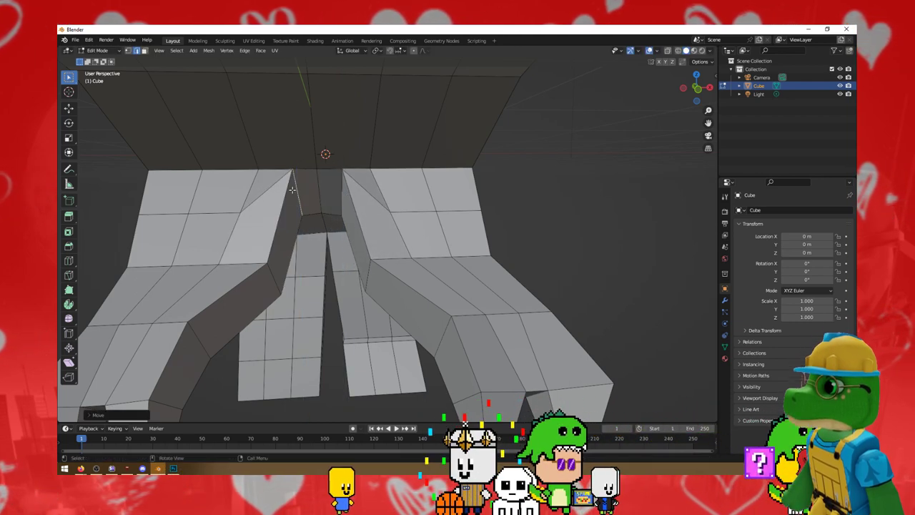
pyautogui.scroll(3, 291, 190)
pyautogui.scroll(-3, 292, 189)
pyautogui.moveTo(292, 190)
pyautogui.mouseDown(button='middle')
pyautogui.moveTo(295, 198)
pyautogui.moveTo(351, 191)
pyautogui.moveTo(345, 186)
pyautogui.moveTo(298, 355)
pyautogui.moveTo(379, 301)
pyautogui.moveTo(560, 231)
pyautogui.moveTo(582, 262)
pyautogui.moveTo(517, 307)
pyautogui.moveTo(529, 292)
pyautogui.moveTo(396, 245)
pyautogui.mouseUp(button='middle')
pyautogui.scroll(-3, 295, 199)
pyautogui.scroll(3, 321, 193)
pyautogui.scroll(-3, 322, 206)
pyautogui.scroll(2, 340, 362)
pyautogui.scroll(2, 339, 363)
pyautogui.scroll(-2, 378, 301)
pyautogui.scroll(-3, 378, 301)
pyautogui.scroll(1, 514, 307)
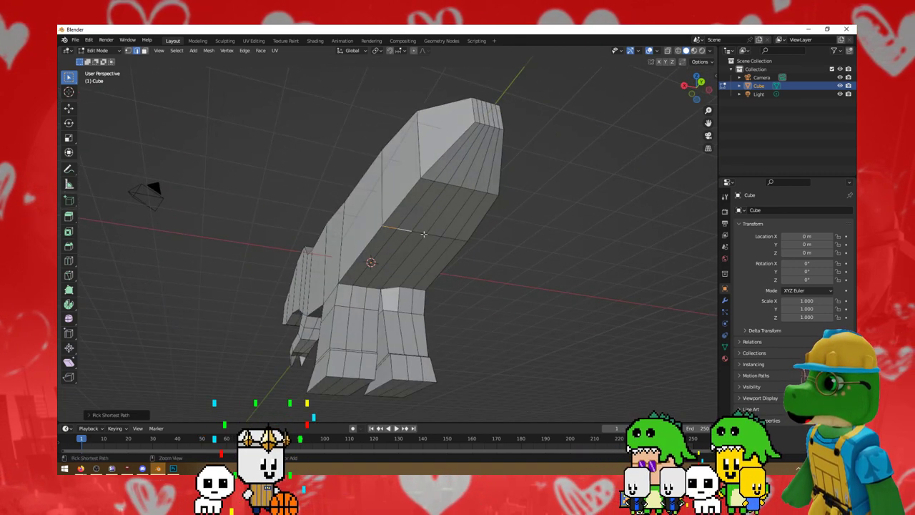
# - Extrude the strip of faces on top of the head straight up along Z
pyautogui.moveTo(461, 239); pyautogui.dragTo(286, 228, button='middle')
pyautogui.press('e')
pyautogui.press('z')
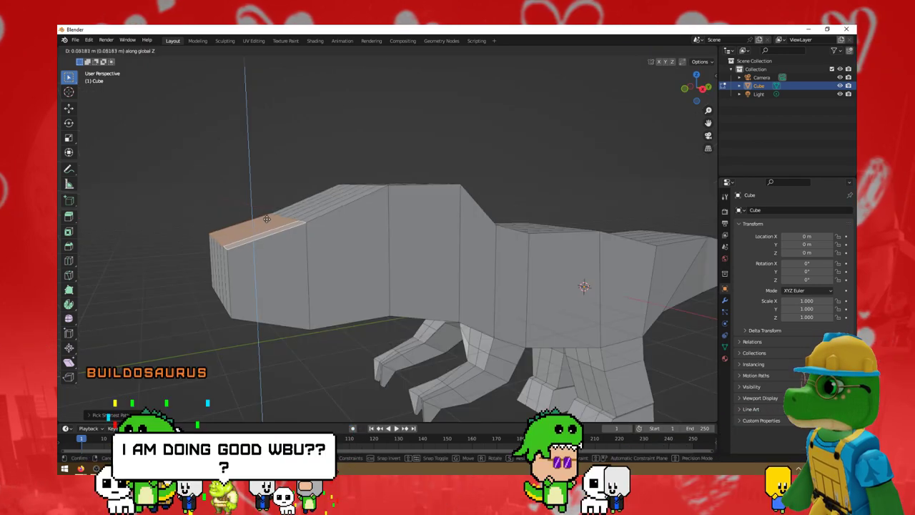
pyautogui.moveTo(295, 267); pyautogui.dragTo(435, 236, button='middle')
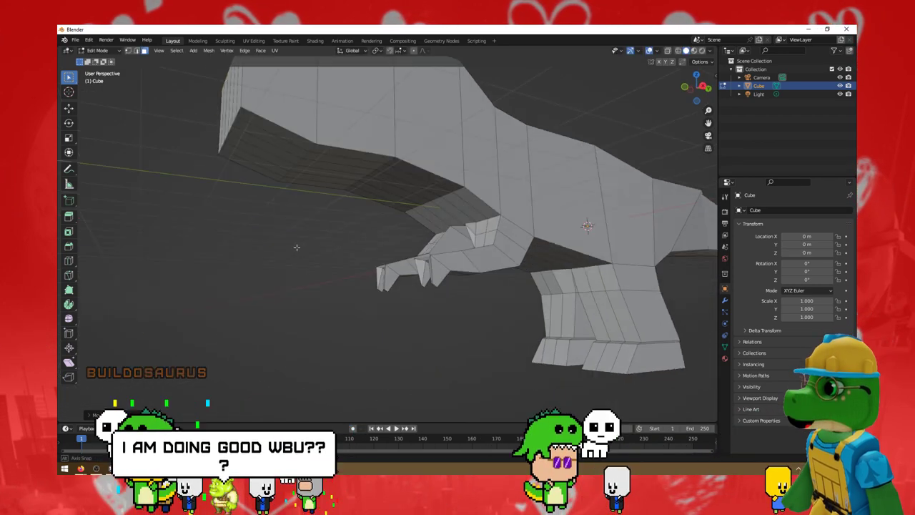
pyautogui.scroll(-5, 435, 236)
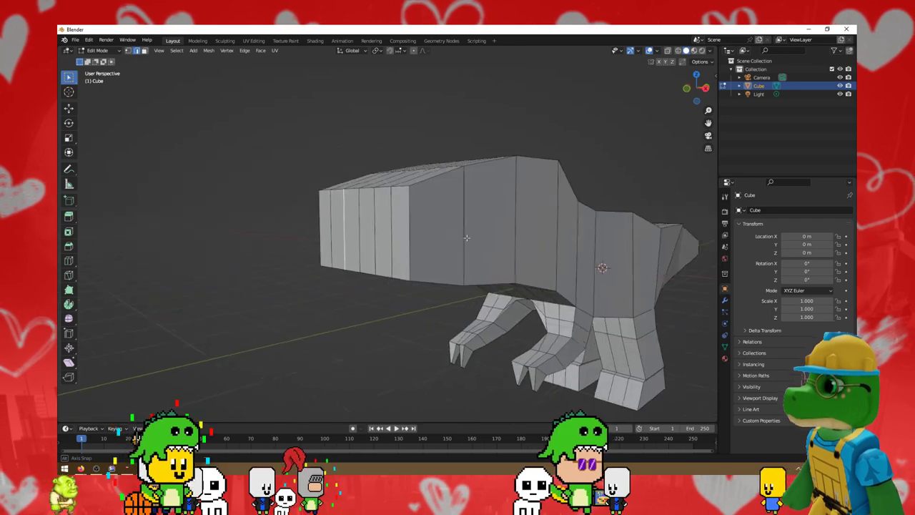
pyautogui.moveTo(435, 236)
pyautogui.mouseDown(button='middle')
pyautogui.moveTo(488, 279)
pyautogui.moveTo(491, 251)
pyautogui.moveTo(411, 246)
pyautogui.mouseUp(button='middle')
pyautogui.scroll(3, 492, 251)
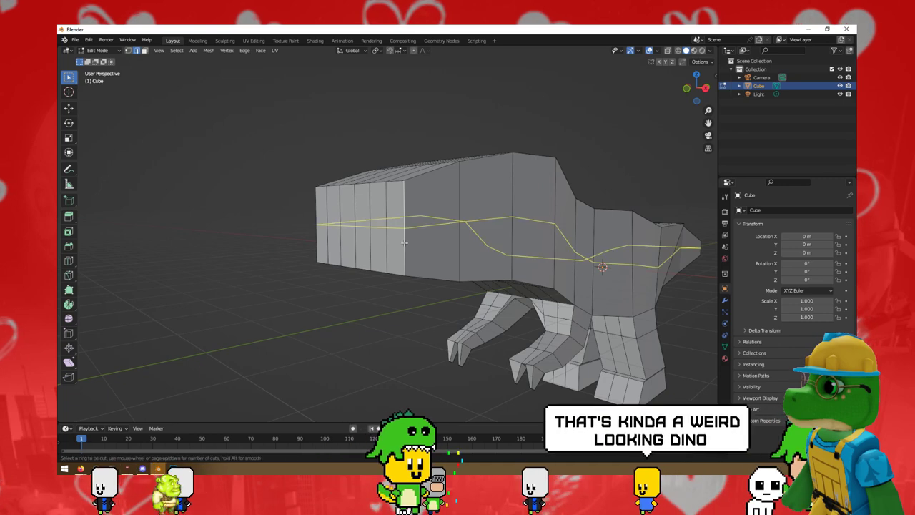
# - Add an edge loop around the body and select the row of snout faces
pyautogui.click(404, 244)
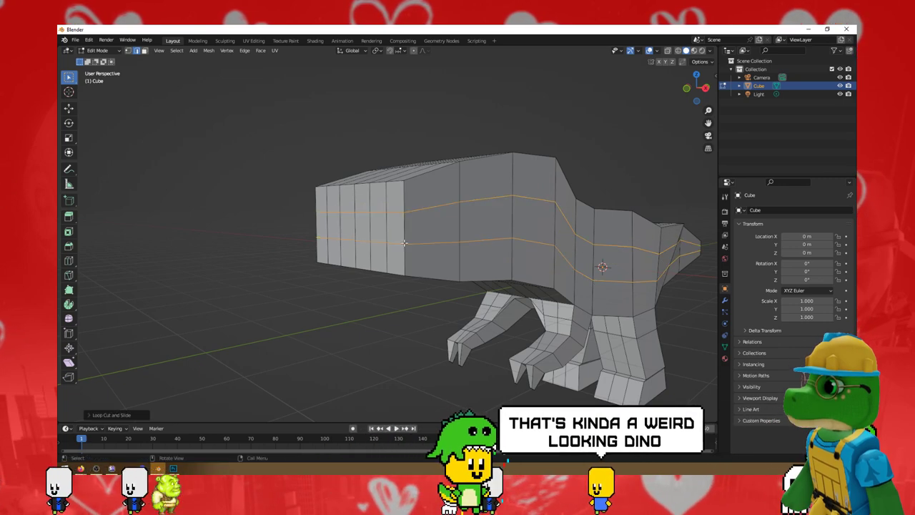
pyautogui.moveTo(274, 264); pyautogui.dragTo(364, 250, button='middle')
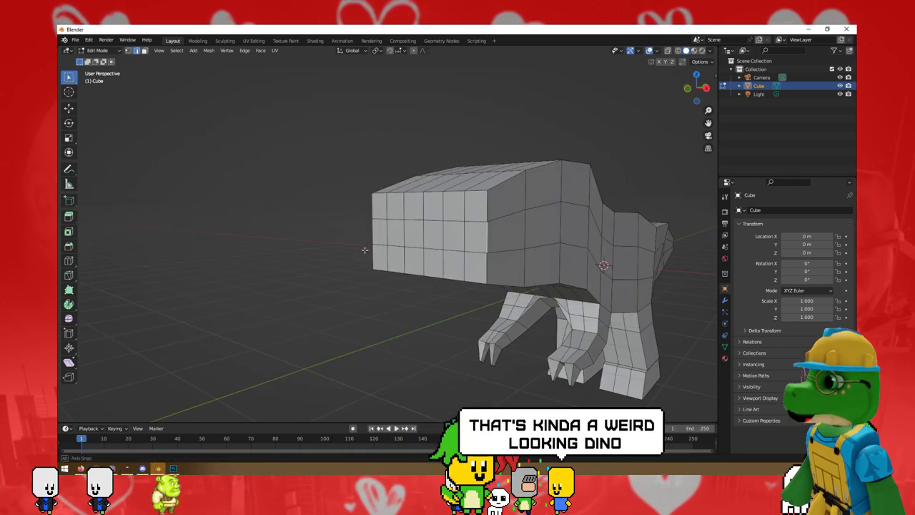
pyautogui.keyDown('ctrl'); pyautogui.click(208, 204); pyautogui.keyUp('ctrl')
pyautogui.moveTo(459, 240)
pyautogui.mouseDown(button='middle')
pyautogui.moveTo(215, 208)
pyautogui.moveTo(259, 228)
pyautogui.mouseUp(button='middle')
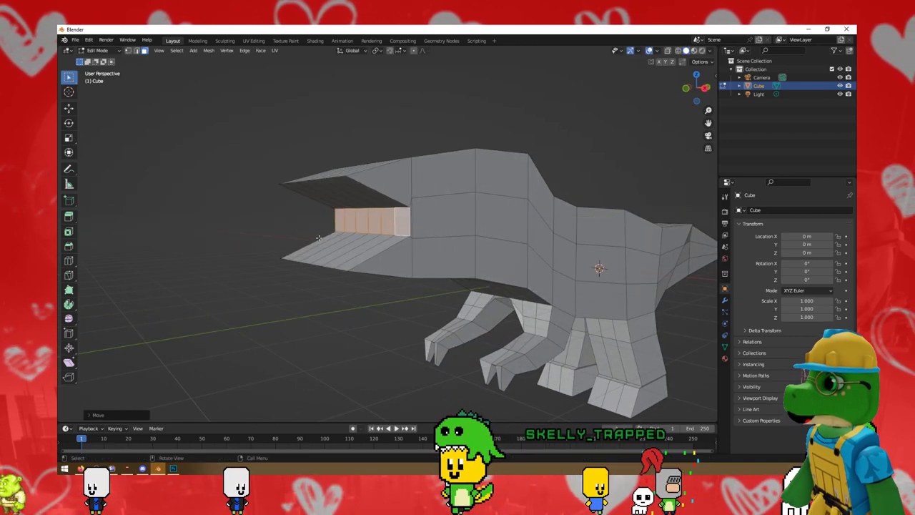
pyautogui.moveTo(319, 237); pyautogui.dragTo(264, 246, button='middle')
pyautogui.scroll(3, 313, 317)
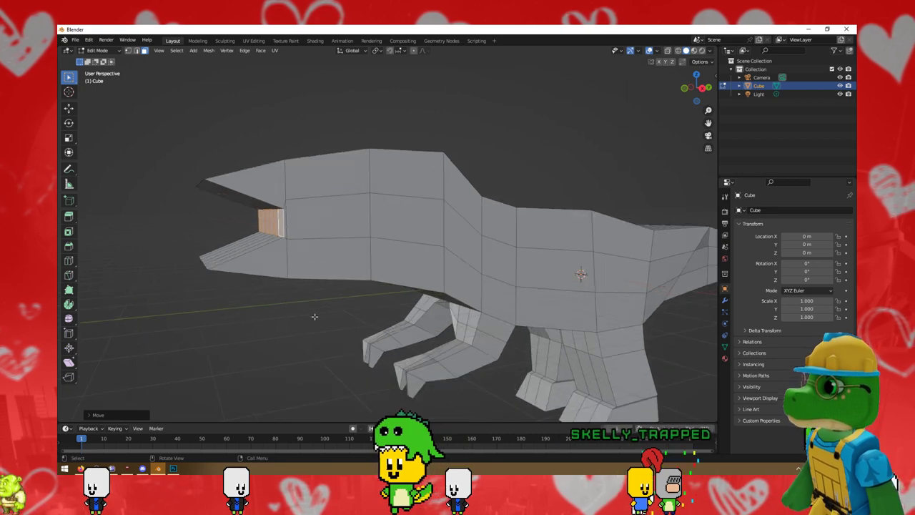
pyautogui.moveTo(312, 317)
pyautogui.mouseDown(button='middle')
pyautogui.moveTo(363, 308)
pyautogui.moveTo(317, 301)
pyautogui.moveTo(401, 303)
pyautogui.moveTo(546, 246)
pyautogui.mouseUp(button='middle')
pyautogui.scroll(-2, 410, 298)
pyautogui.scroll(4, 410, 299)
pyautogui.scroll(1, 413, 296)
pyautogui.scroll(-2, 545, 246)
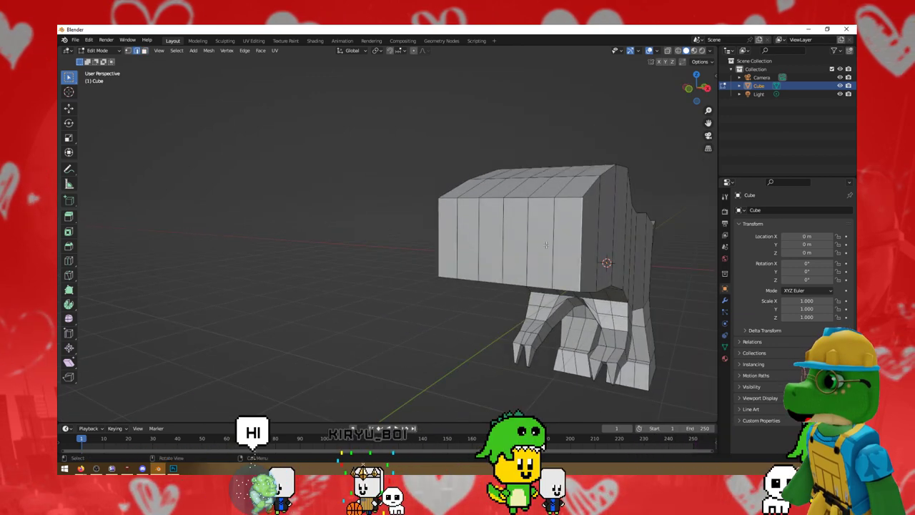
# - Add three loop cuts across the neck and move the jaw faces to open the mouth
pyautogui.hotkey('ctrl', 'r')
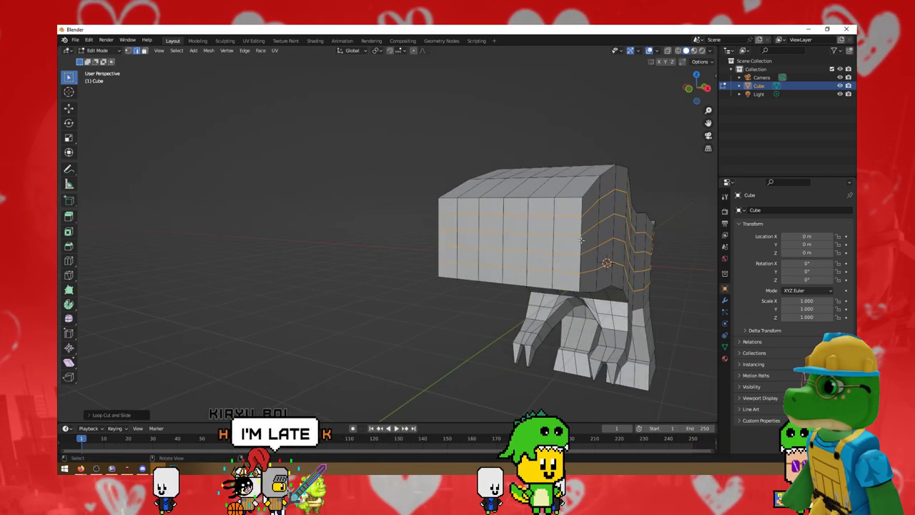
pyautogui.moveTo(581, 241); pyautogui.dragTo(544, 236, button='middle')
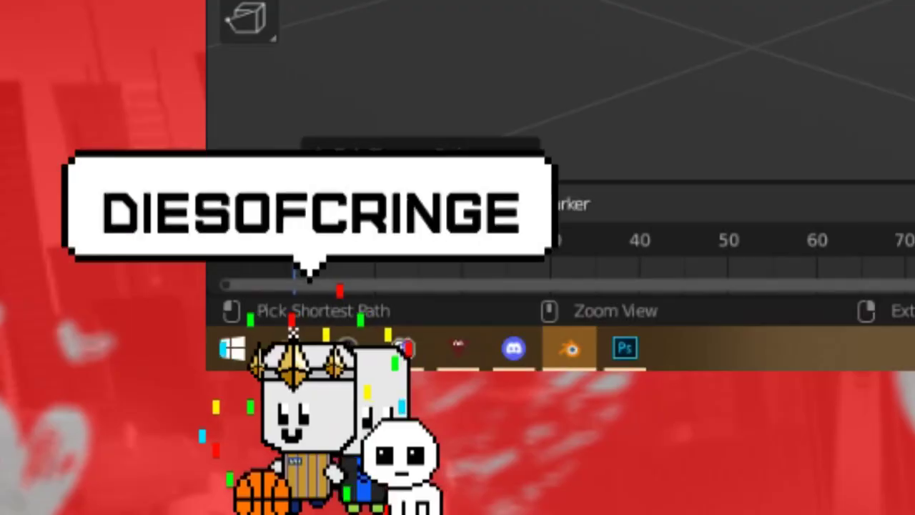
pyautogui.press('g')
pyautogui.click(407, 287)
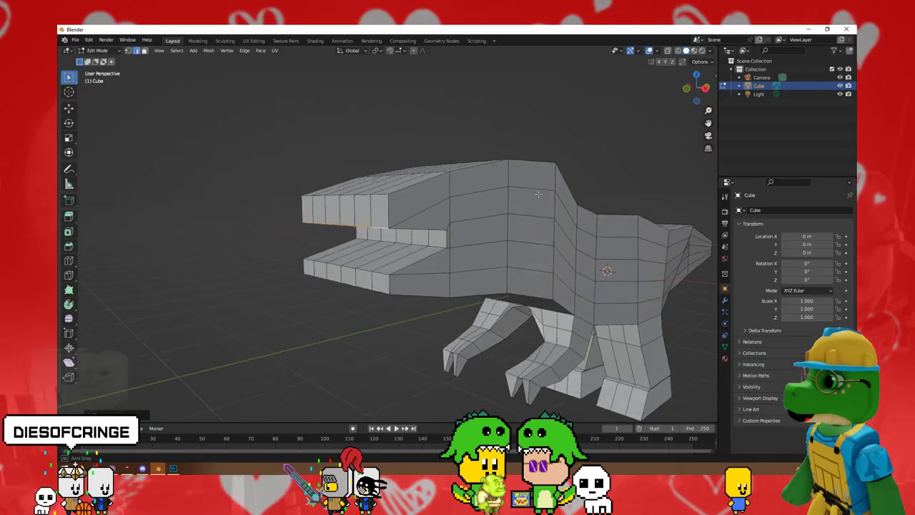
pyautogui.moveTo(407, 288); pyautogui.dragTo(469, 219, button='middle')
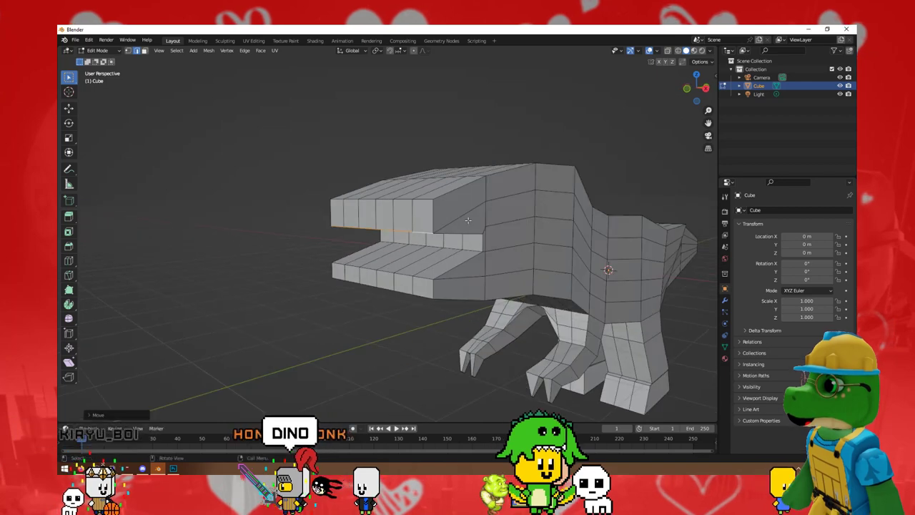
pyautogui.moveTo(338, 266); pyautogui.dragTo(302, 366, button='middle')
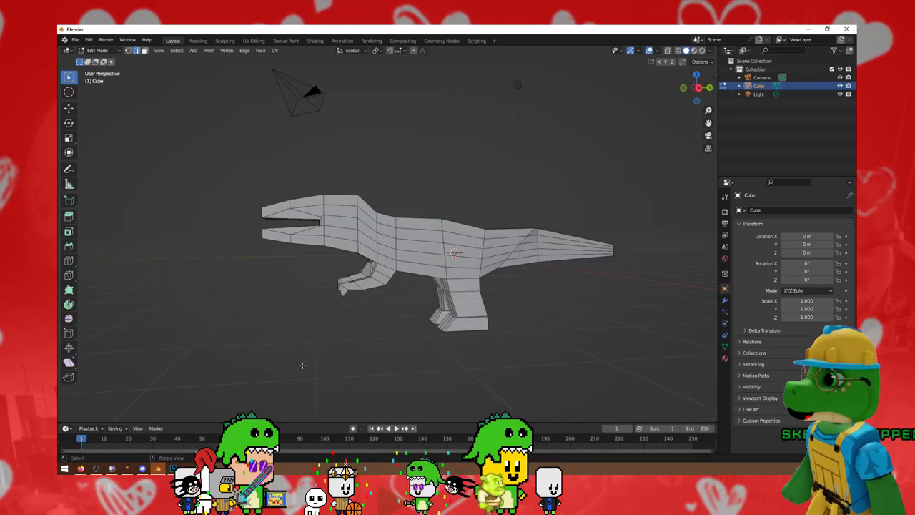
pyautogui.moveTo(373, 323)
pyautogui.mouseDown(button='middle')
pyautogui.moveTo(385, 318)
pyautogui.moveTo(286, 374)
pyautogui.moveTo(172, 354)
pyautogui.moveTo(472, 342)
pyautogui.mouseUp(button='middle')
pyautogui.scroll(3, 379, 320)
pyautogui.scroll(2, 386, 318)
pyautogui.scroll(-4, 385, 322)
pyautogui.scroll(2, 386, 322)
# - Cancel the pending vertical move and tilt the upper jaw down over the lower jaw
pyautogui.scroll(3, 358, 363)
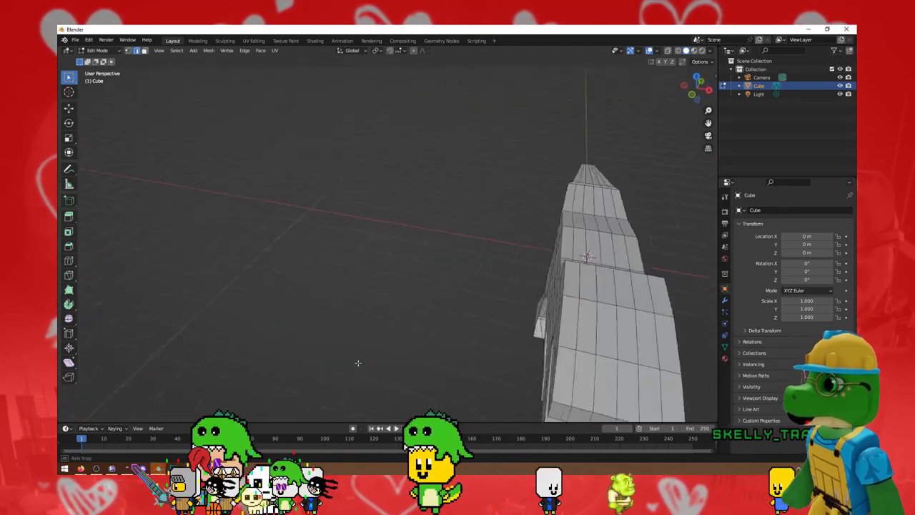
pyautogui.moveTo(358, 363)
pyautogui.mouseDown(button='middle')
pyautogui.moveTo(306, 347)
pyautogui.moveTo(407, 137)
pyautogui.moveTo(552, 270)
pyautogui.moveTo(474, 265)
pyautogui.moveTo(509, 288)
pyautogui.moveTo(466, 166)
pyautogui.mouseUp(button='middle')
pyautogui.scroll(-2, 407, 137)
pyautogui.rightClick(404, 148)
pyautogui.scroll(-2, 404, 148)
pyautogui.scroll(3, 494, 268)
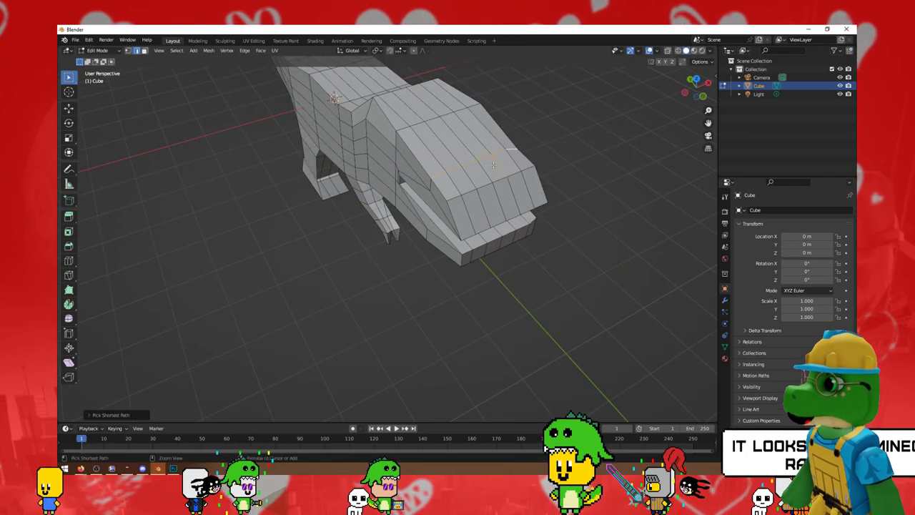
pyautogui.moveTo(494, 165); pyautogui.dragTo(492, 166, button='middle')
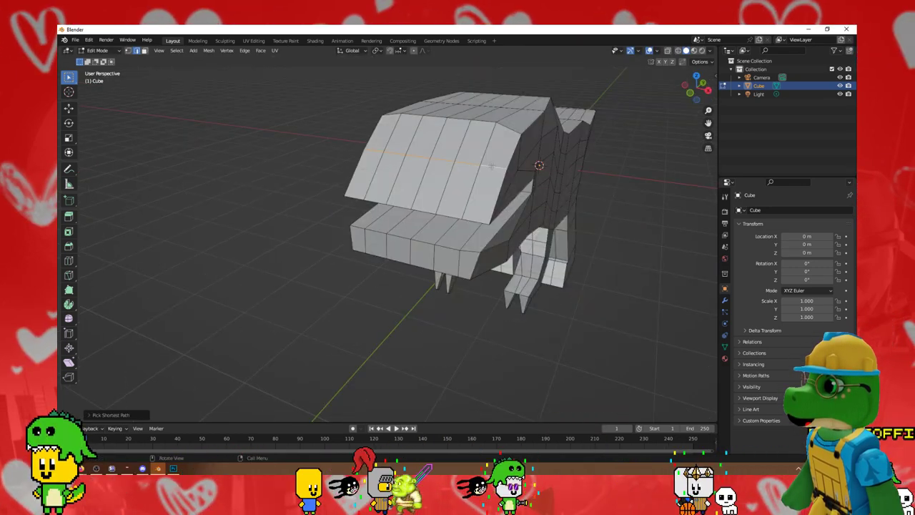
pyautogui.click(456, 201)
pyautogui.moveTo(455, 201); pyautogui.dragTo(266, 201, button='middle')
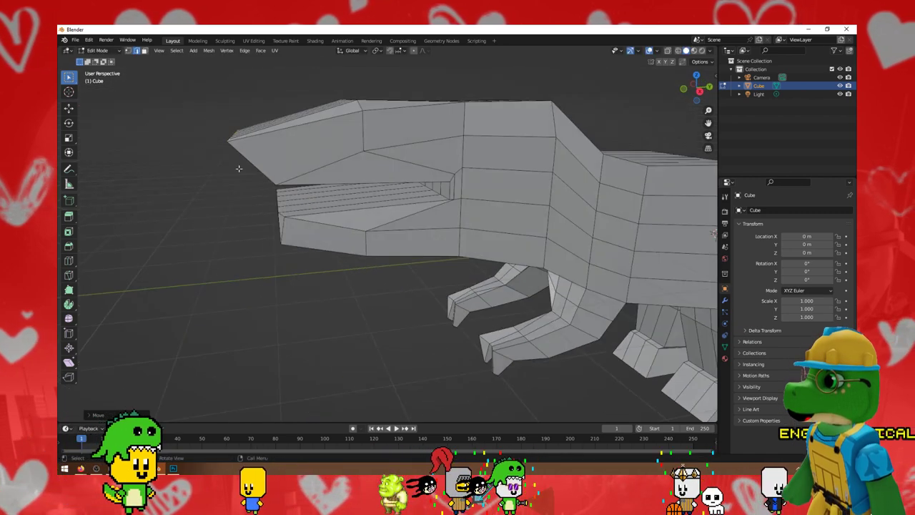
pyautogui.moveTo(239, 168); pyautogui.dragTo(432, 340, button='middle')
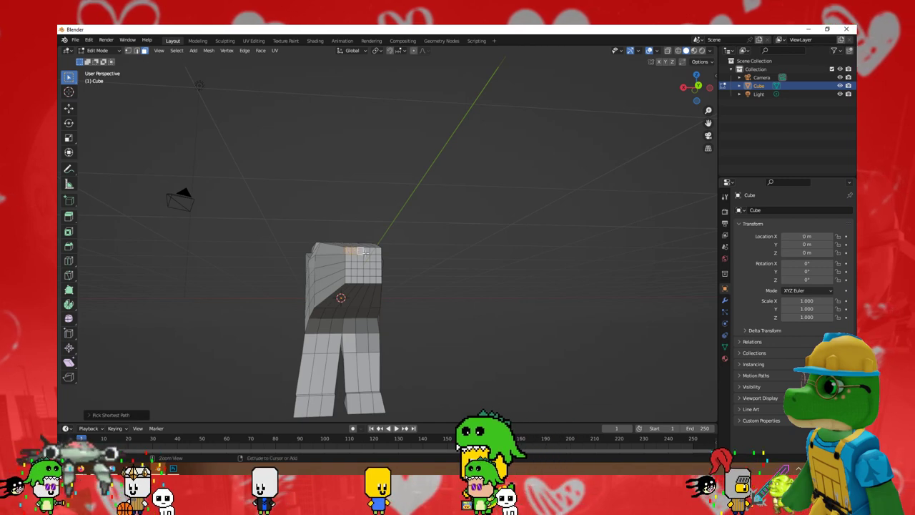
# - Select the face row at the back of the mouth and scale it down
pyautogui.moveTo(347, 285)
pyautogui.mouseDown(button='middle')
pyautogui.moveTo(343, 388)
pyautogui.moveTo(266, 353)
pyautogui.mouseUp(button='middle')
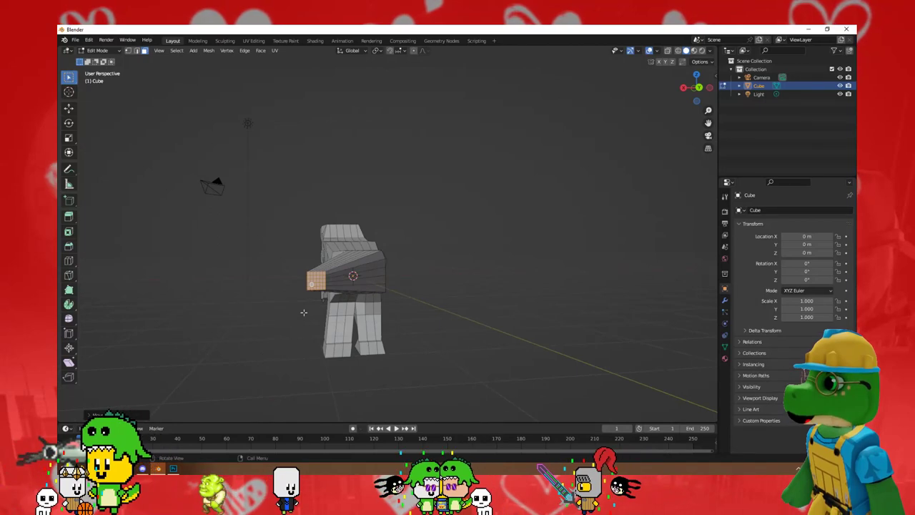
pyautogui.moveTo(303, 312)
pyautogui.mouseDown(button='middle')
pyautogui.moveTo(424, 372)
pyautogui.moveTo(495, 28)
pyautogui.mouseUp(button='middle')
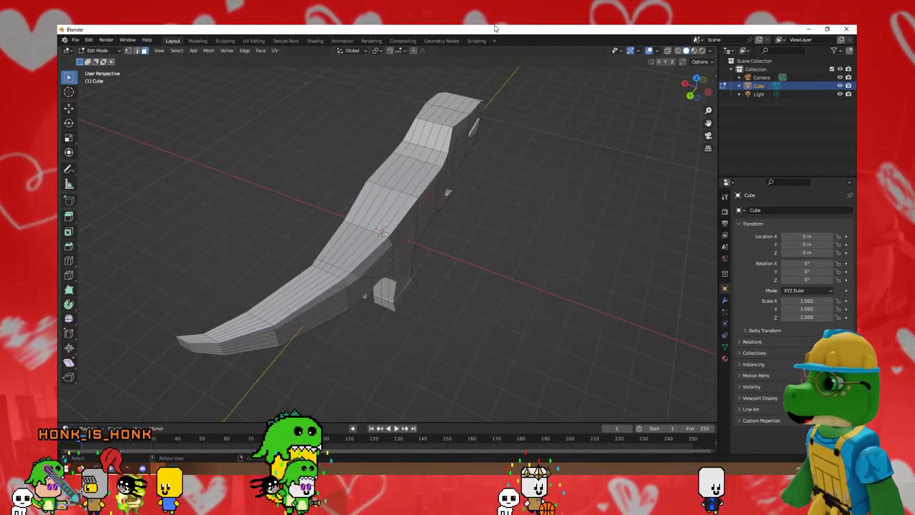
pyautogui.moveTo(342, 181)
pyautogui.mouseDown(button='middle')
pyautogui.moveTo(470, 259)
pyautogui.moveTo(427, 320)
pyautogui.mouseUp(button='middle')
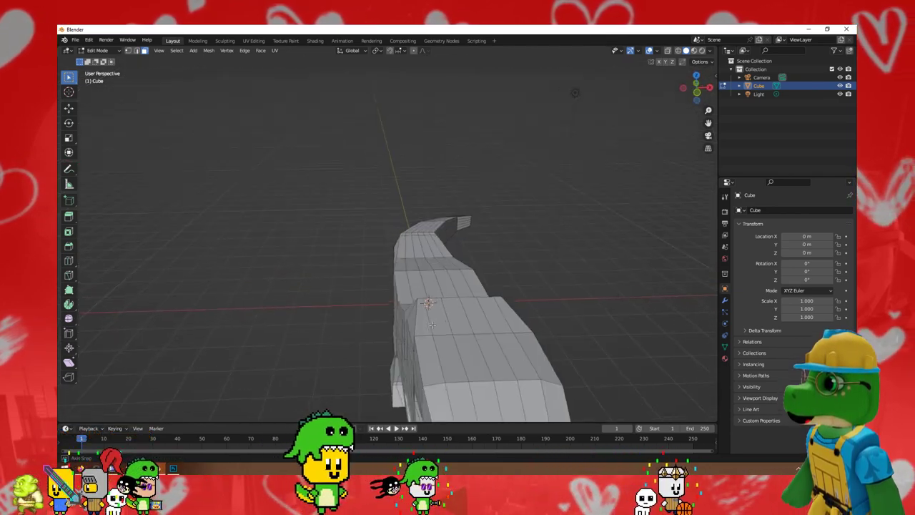
pyautogui.moveTo(429, 367); pyautogui.dragTo(419, 248, button='middle')
pyautogui.keyDown('ctrl'); pyautogui.click(419, 248); pyautogui.keyUp('ctrl')
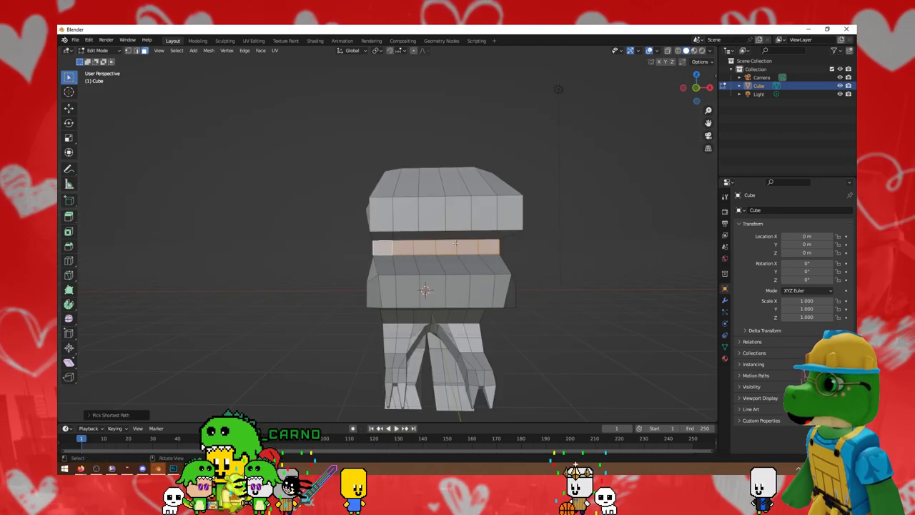
pyautogui.press('s')
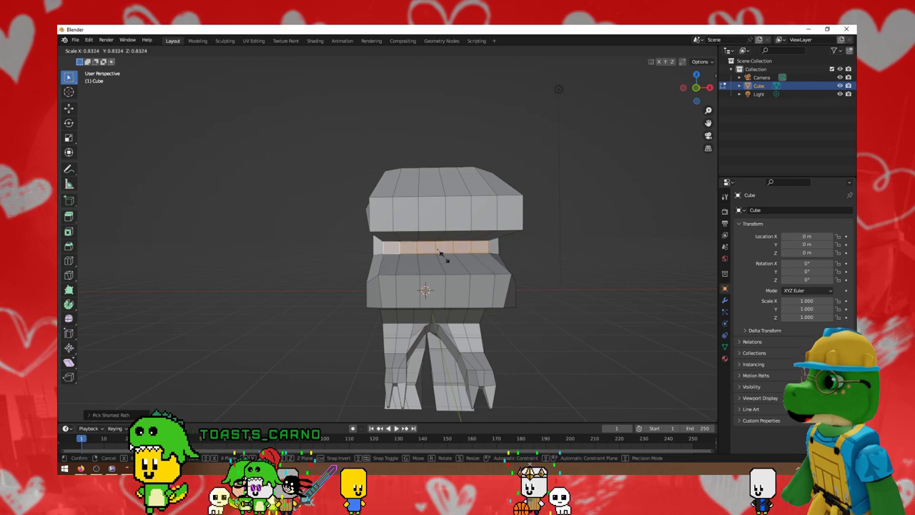
pyautogui.moveTo(422, 269); pyautogui.dragTo(404, 286, button='middle')
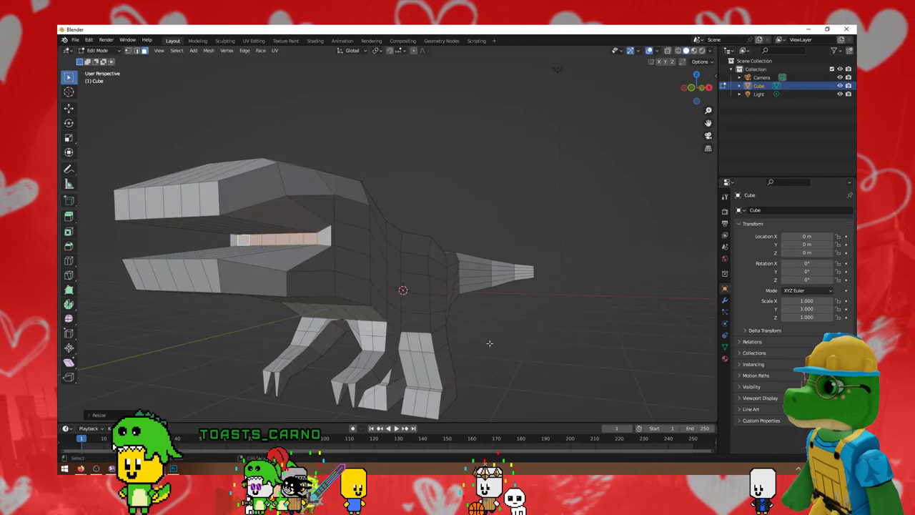
pyautogui.moveTo(486, 343)
pyautogui.mouseDown(button='middle')
pyautogui.moveTo(547, 353)
pyautogui.moveTo(529, 347)
pyautogui.mouseUp(button='middle')
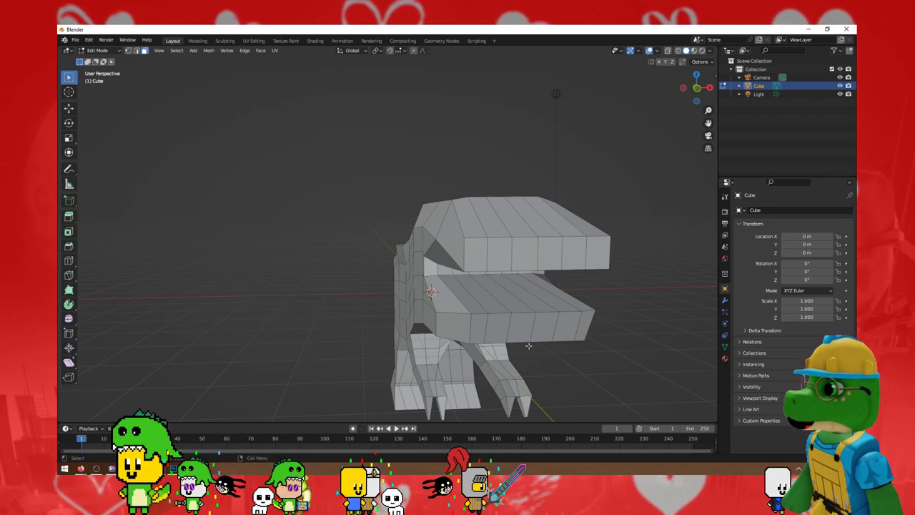
pyautogui.moveTo(535, 305); pyautogui.dragTo(287, 200, button='middle')
pyautogui.scroll(3, 226, 170)
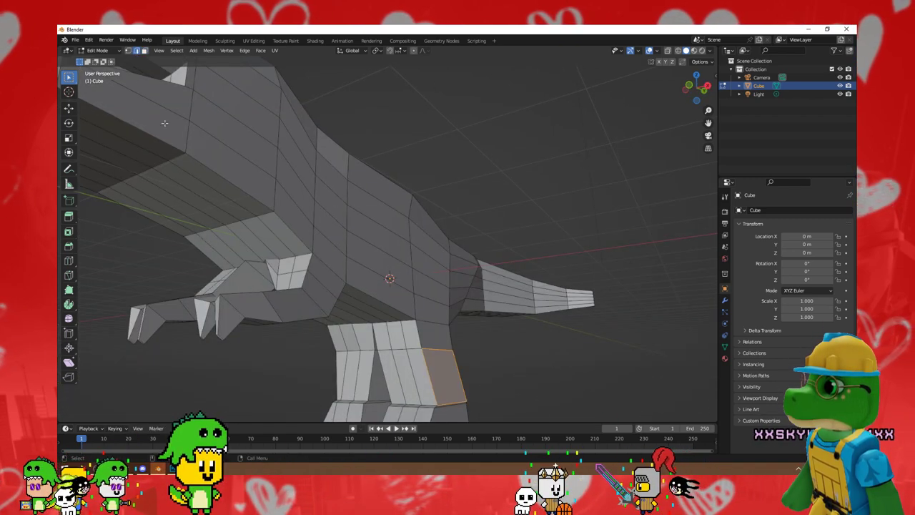
pyautogui.moveTo(465, 329); pyautogui.dragTo(505, 370, button='middle')
pyautogui.scroll(-5, 442, 347)
pyautogui.moveTo(442, 347)
pyautogui.mouseDown(button='middle')
pyautogui.moveTo(364, 286)
pyautogui.moveTo(343, 286)
pyautogui.moveTo(388, 290)
pyautogui.moveTo(375, 266)
pyautogui.moveTo(406, 315)
pyautogui.moveTo(452, 303)
pyautogui.mouseUp(button='middle')
pyautogui.scroll(3, 327, 284)
# - Push the foot's front face about 0.83 m forward along Y into a longer toe
pyautogui.press('g')
pyautogui.press('y')
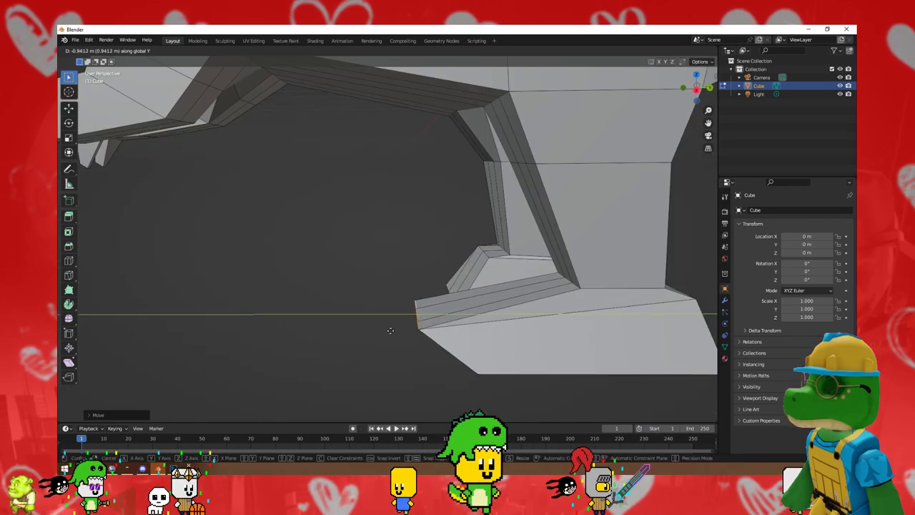
pyautogui.press('Escape')
pyautogui.scroll(3, 427, 360)
pyautogui.scroll(-4, 426, 312)
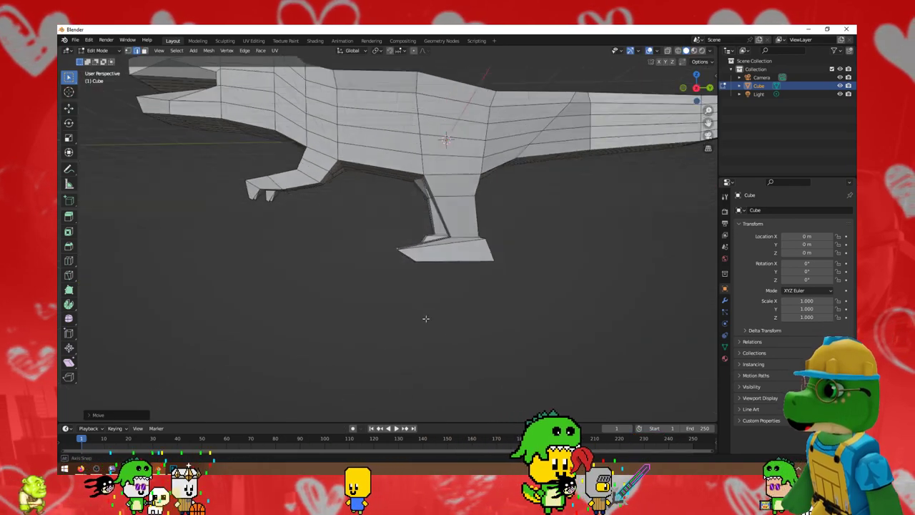
pyautogui.scroll(6, 429, 336)
pyautogui.moveTo(431, 352)
pyautogui.keyDown('shift'); pyautogui.mouseDown(button='middle')
pyautogui.moveTo(432, 320)
pyautogui.moveTo(453, 339)
pyautogui.moveTo(505, 343)
pyautogui.moveTo(408, 315)
pyautogui.moveTo(382, 331)
pyautogui.moveTo(450, 312)
pyautogui.moveTo(419, 285)
pyautogui.mouseUp(button='middle'); pyautogui.keyUp('shift')
pyautogui.scroll(-5, 412, 328)
pyautogui.scroll(4, 372, 325)
pyautogui.scroll(2, 458, 311)
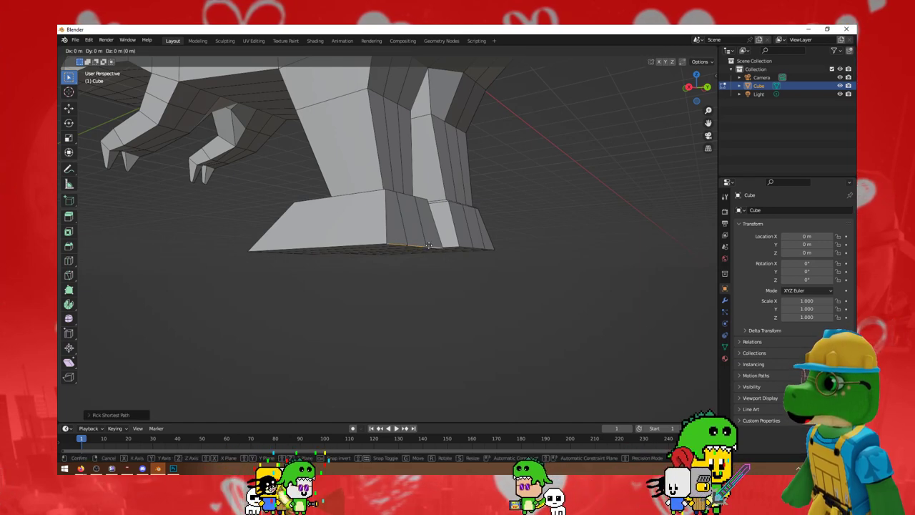
pyautogui.click(361, 254)
pyautogui.moveTo(361, 254)
pyautogui.mouseDown(button='middle')
pyautogui.moveTo(328, 319)
pyautogui.moveTo(290, 212)
pyautogui.mouseUp(button='middle')
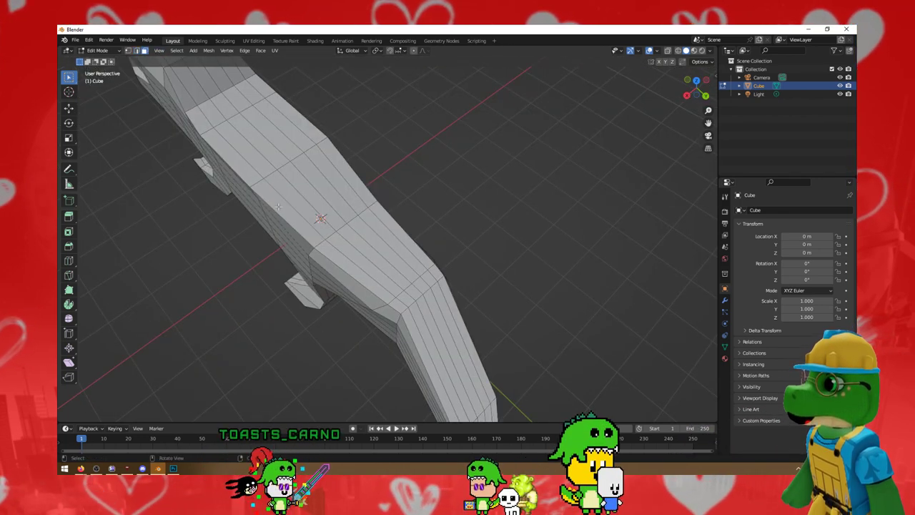
# - Select a middle body section and scale it up to widen the torso
pyautogui.keyDown('ctrl'); pyautogui.click(306, 193); pyautogui.keyUp('ctrl')
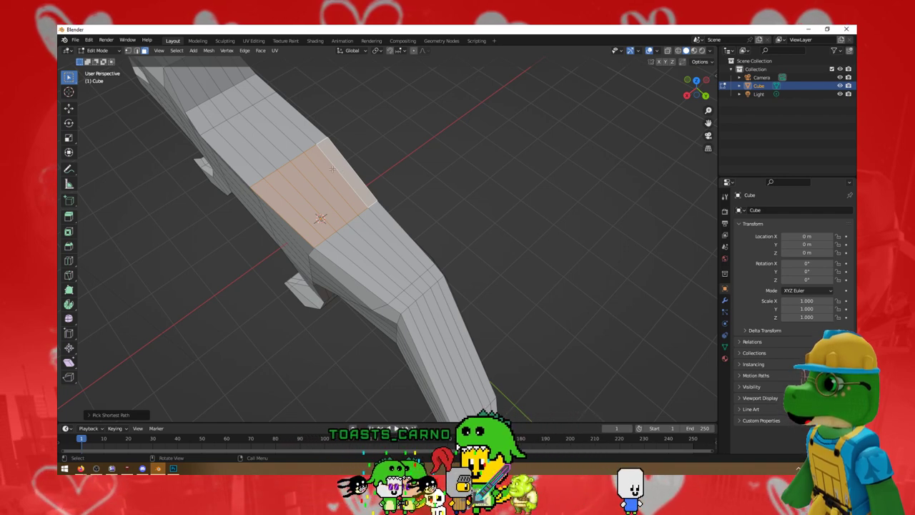
pyautogui.moveTo(332, 169); pyautogui.dragTo(333, 171, button='middle')
pyautogui.press('s')
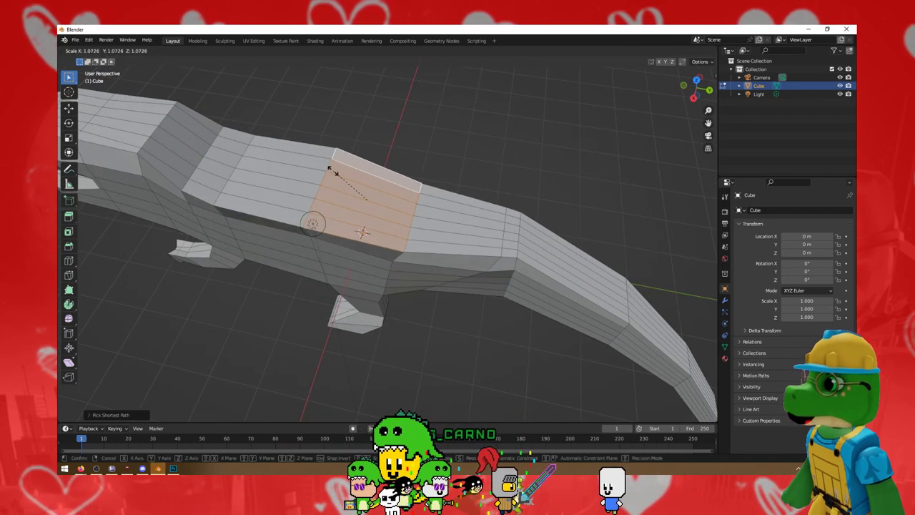
pyautogui.click(342, 175)
# - Select the strip of faces at the tail end and scale it down
pyautogui.moveTo(342, 175)
pyautogui.mouseDown(button='middle')
pyautogui.moveTo(319, 259)
pyautogui.moveTo(460, 316)
pyautogui.mouseUp(button='middle')
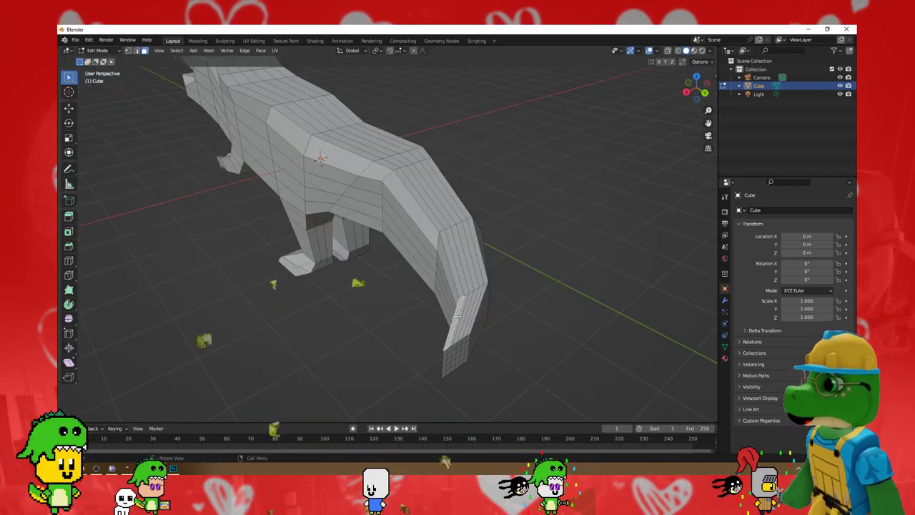
pyautogui.keyDown('ctrl'); pyautogui.click(468, 315); pyautogui.keyUp('ctrl')
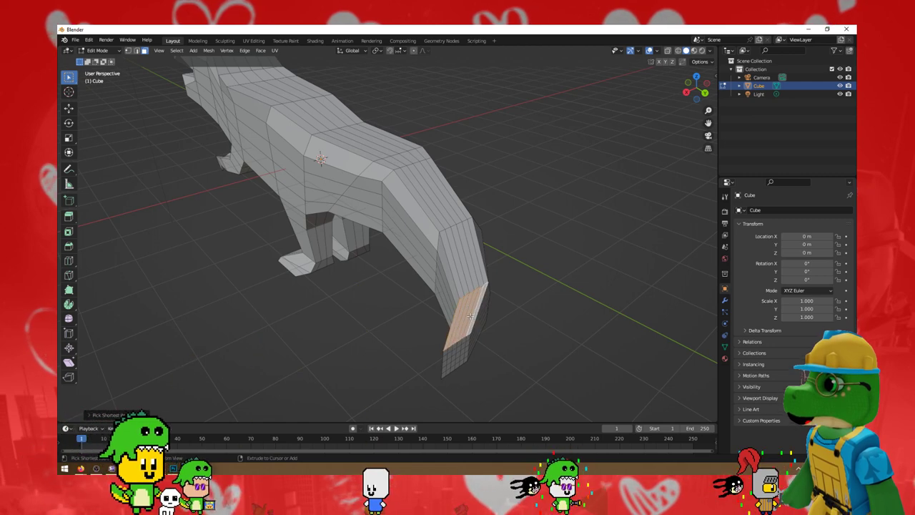
pyautogui.press('s')
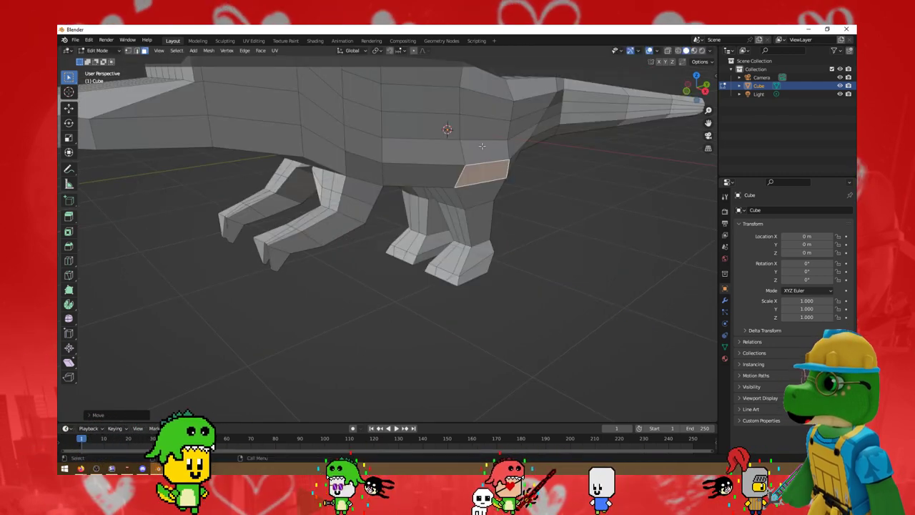
# - Nudge a single face on the body side slightly along X
pyautogui.click(482, 146)
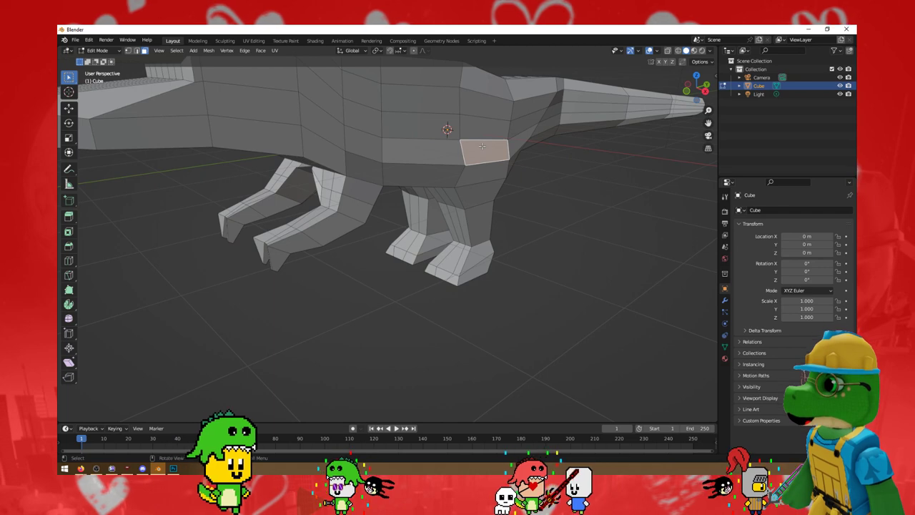
pyautogui.press('g')
pyautogui.press('x')
pyautogui.click(611, 281)
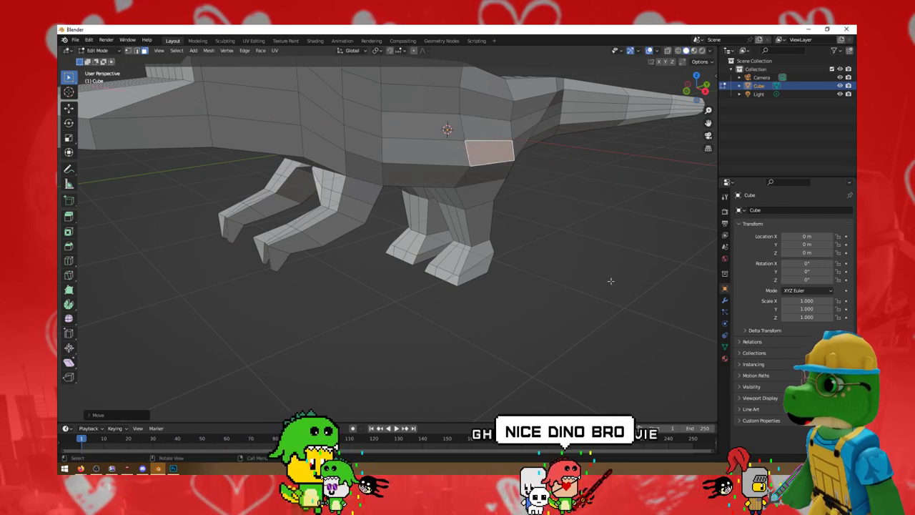
pyautogui.moveTo(611, 281); pyautogui.dragTo(485, 192, button='middle')
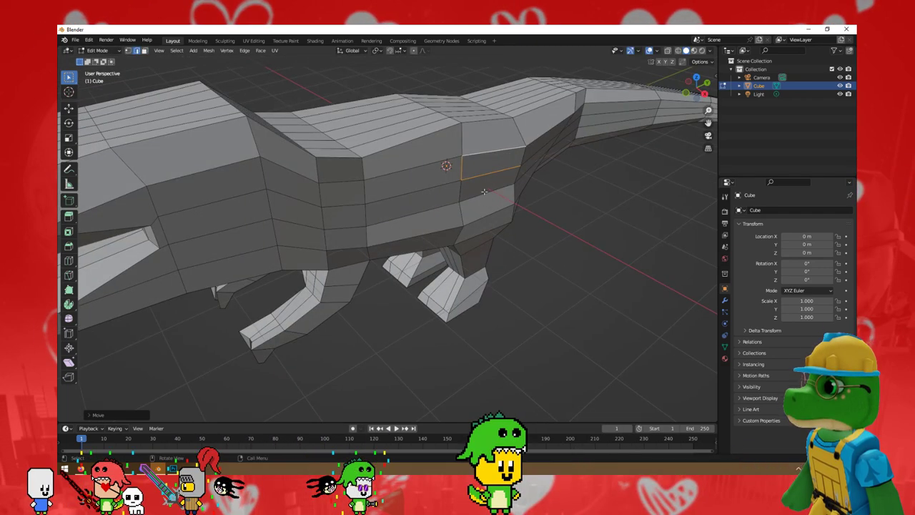
pyautogui.press('x')
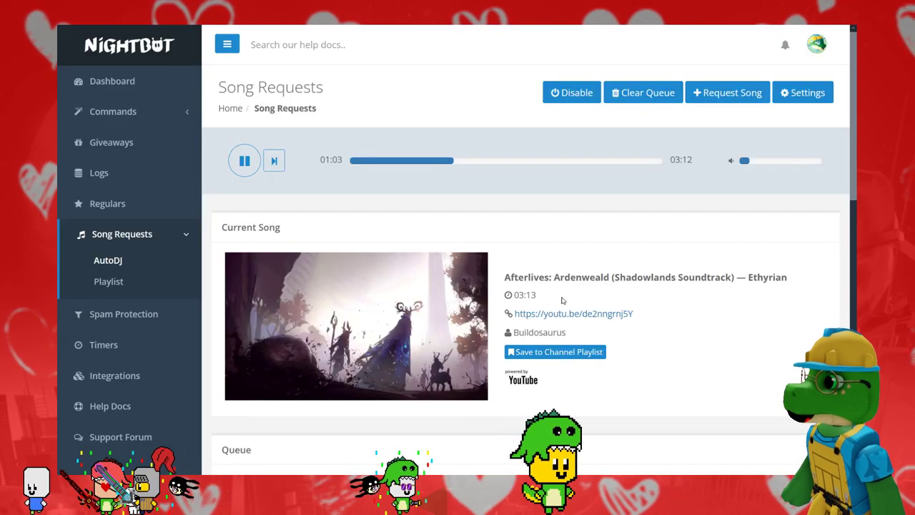
pyautogui.scroll(-1, 562, 300)
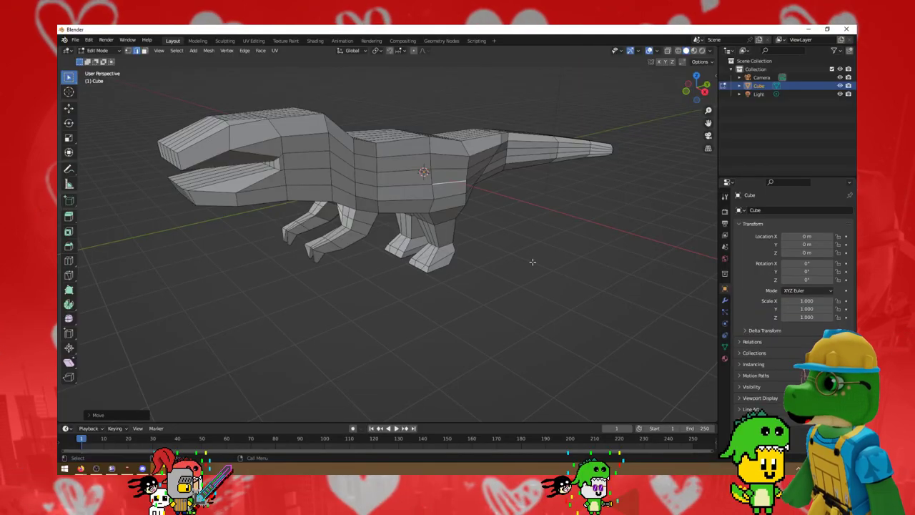
pyautogui.moveTo(532, 262); pyautogui.dragTo(223, 300, button='middle')
pyautogui.moveTo(530, 193)
pyautogui.mouseDown(button='middle')
pyautogui.moveTo(388, 149)
pyautogui.moveTo(341, 156)
pyautogui.moveTo(377, 157)
pyautogui.moveTo(422, 115)
pyautogui.mouseUp(button='middle')
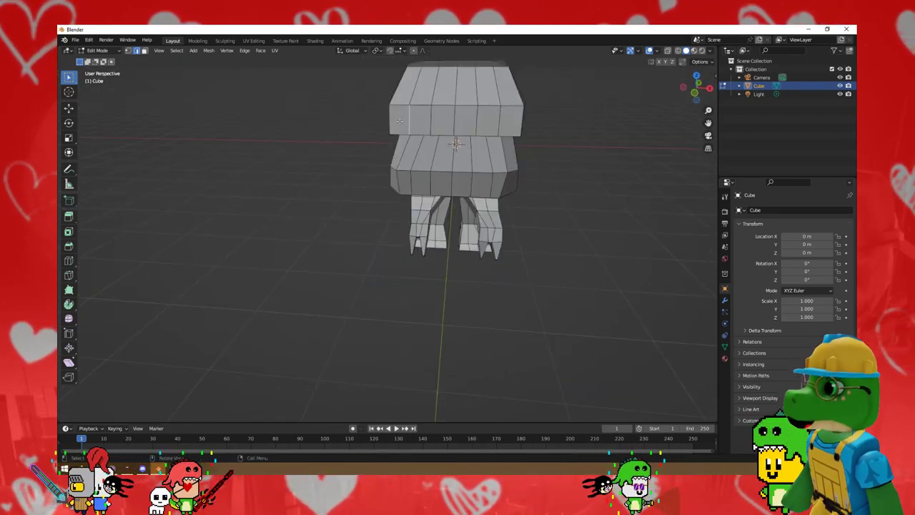
# - Scale the upper band of head faces to about 0.855, then select a small body-edge face
pyautogui.keyDown('ctrl'); pyautogui.click(522, 116); pyautogui.keyUp('ctrl')
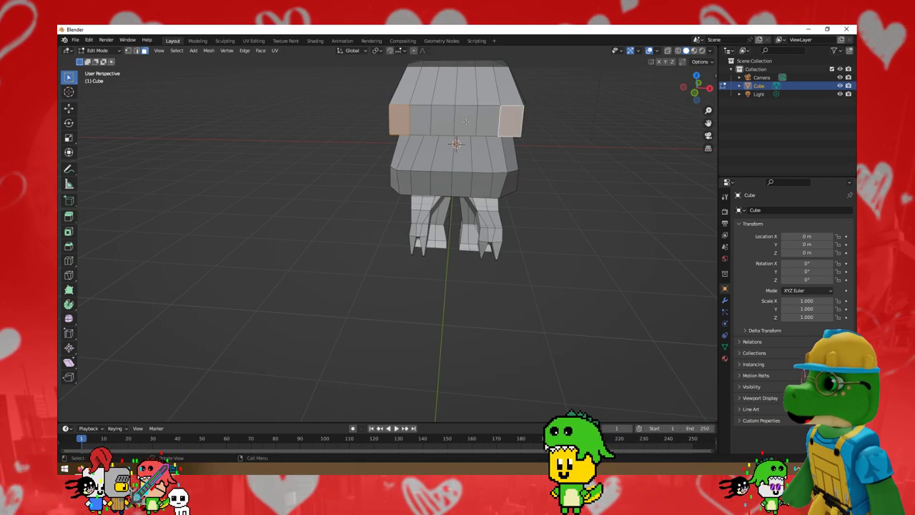
pyautogui.keyDown('ctrl'); pyautogui.click(512, 118); pyautogui.keyUp('ctrl')
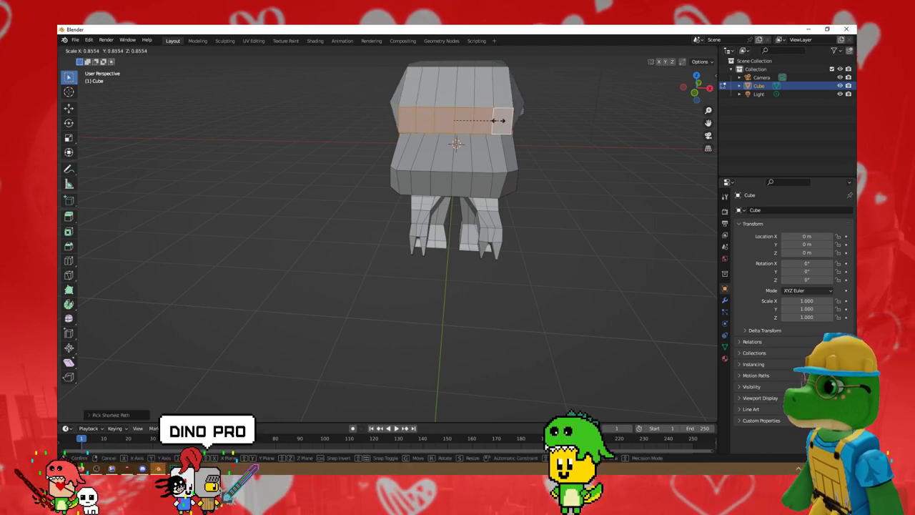
pyautogui.click(498, 120)
pyautogui.click(393, 180)
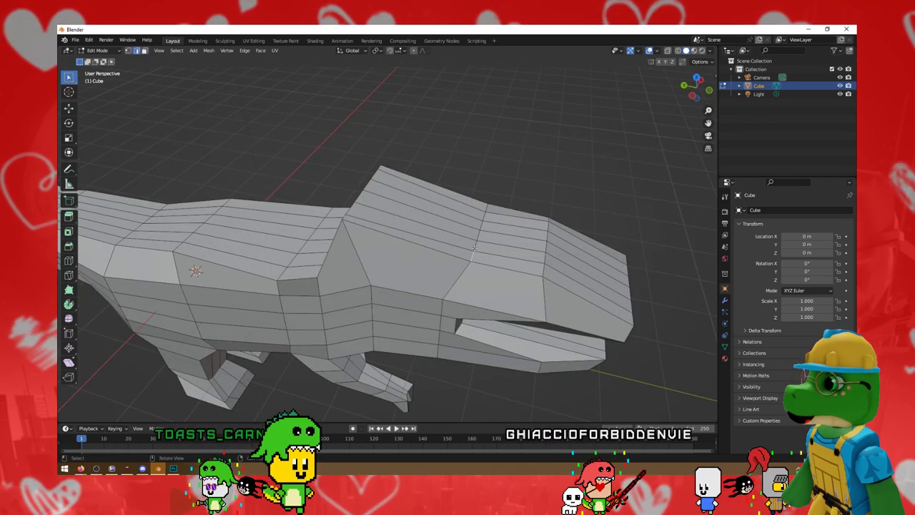
# - Raise the head's top edge along Z, then undo that move
pyautogui.moveTo(487, 207); pyautogui.dragTo(496, 181, button='middle')
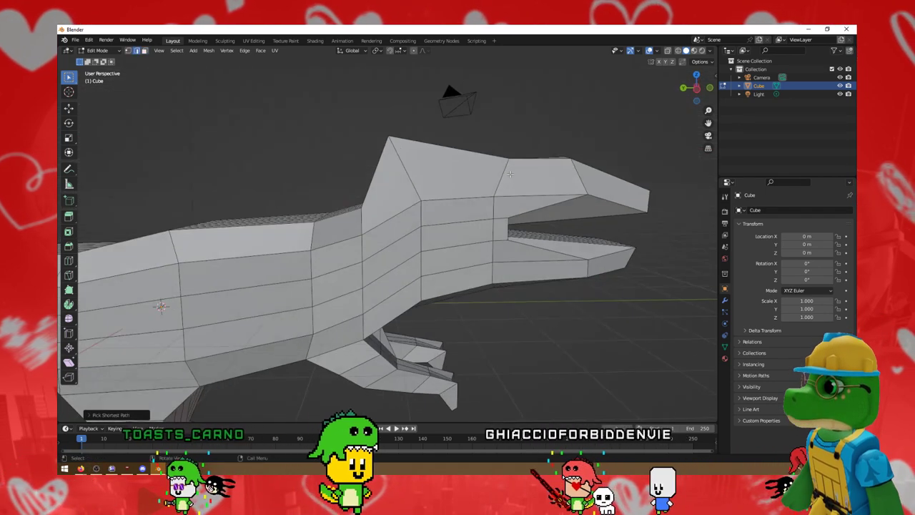
pyautogui.press('g')
pyautogui.press('z')
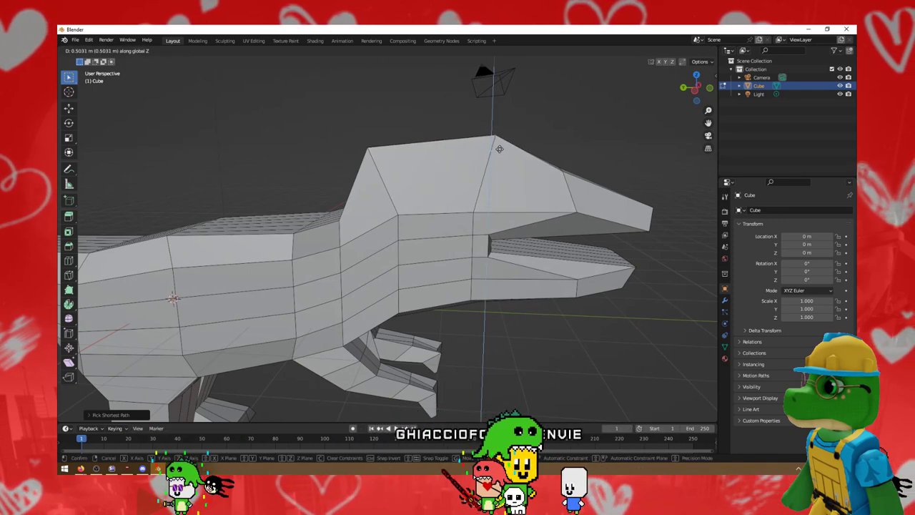
pyautogui.click(499, 148)
pyautogui.moveTo(499, 148); pyautogui.dragTo(513, 179, button='middle')
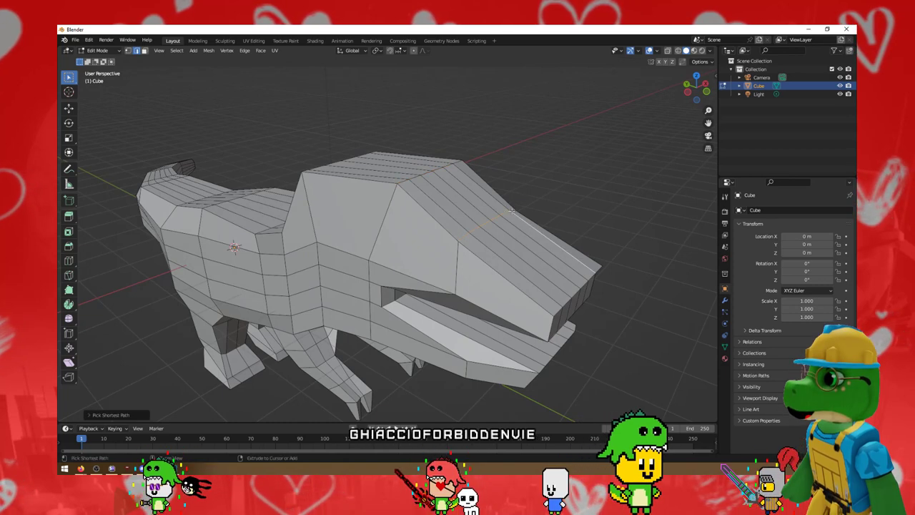
pyautogui.hotkey('ctrl', 'z')
pyautogui.moveTo(517, 217); pyautogui.dragTo(547, 174, button='middle')
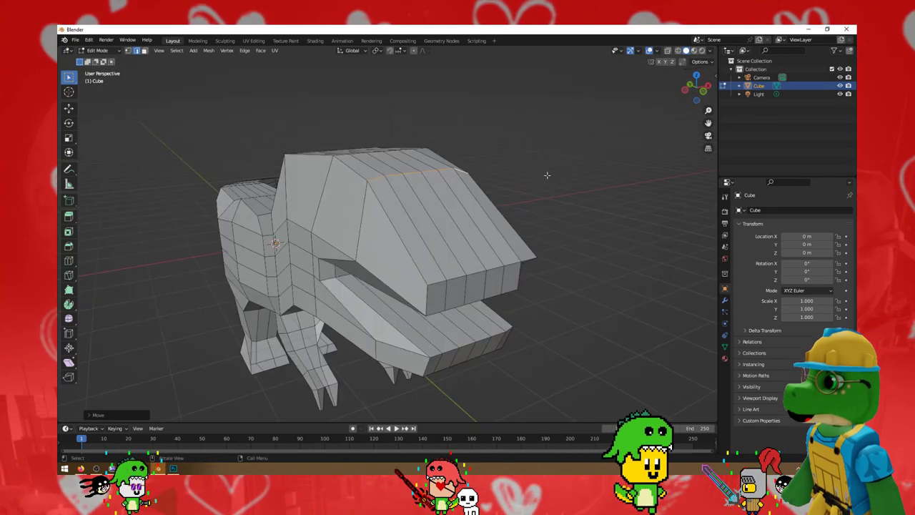
pyautogui.moveTo(430, 285)
pyautogui.mouseDown(button='middle')
pyautogui.moveTo(459, 234)
pyautogui.moveTo(351, 347)
pyautogui.mouseUp(button='middle')
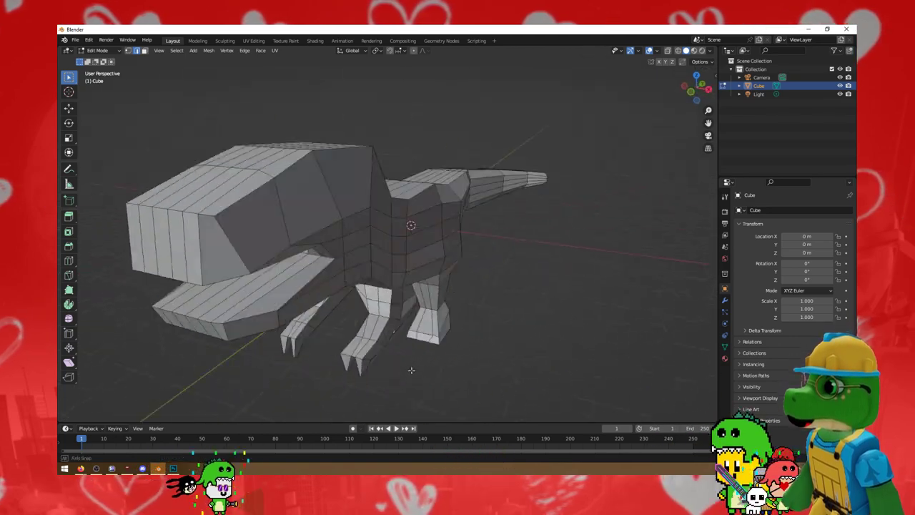
pyautogui.moveTo(245, 308); pyautogui.dragTo(409, 133, button='middle')
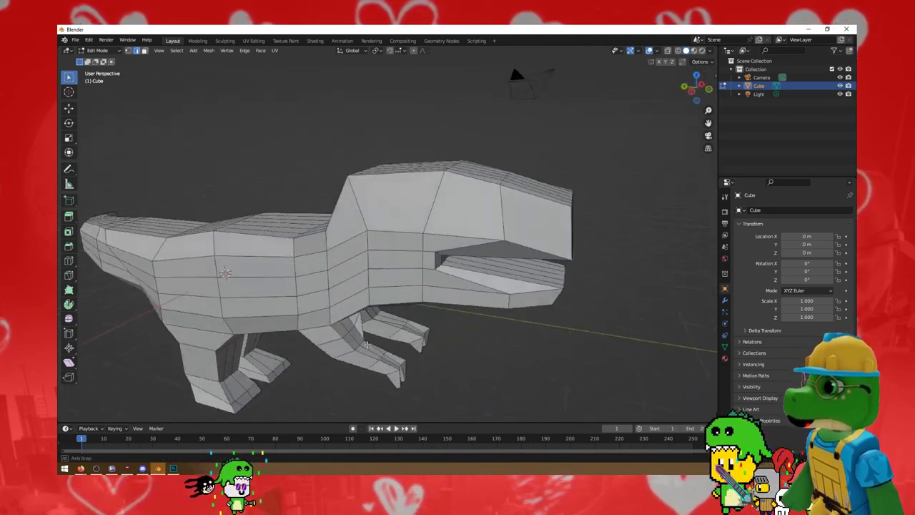
# - Extrude the head's top faces upward after abandoning a scale attempt
pyautogui.click(494, 188)
pyautogui.press('s')
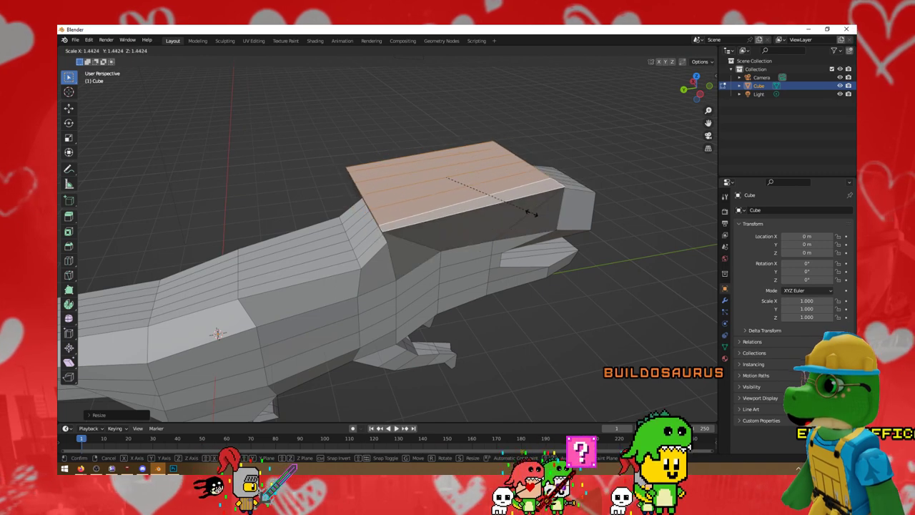
pyautogui.rightClick(501, 200)
pyautogui.moveTo(501, 200); pyautogui.dragTo(483, 180, button='middle')
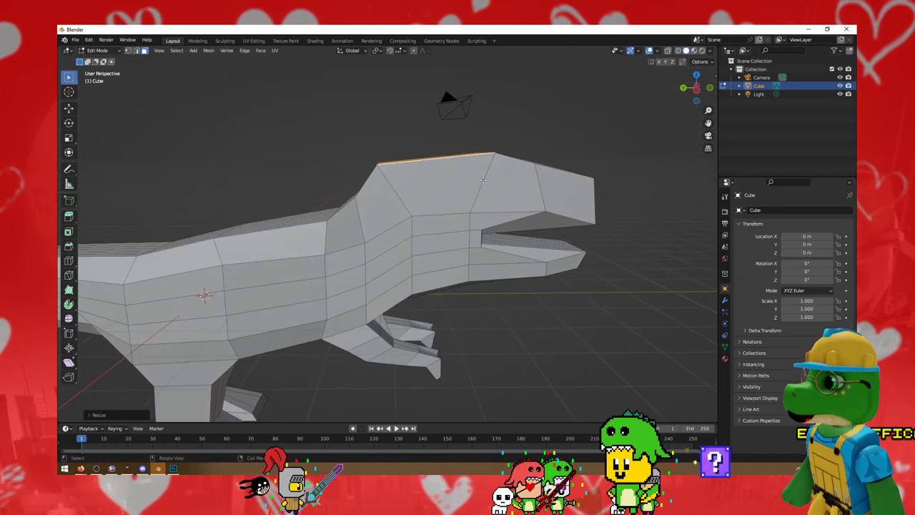
pyautogui.press('e')
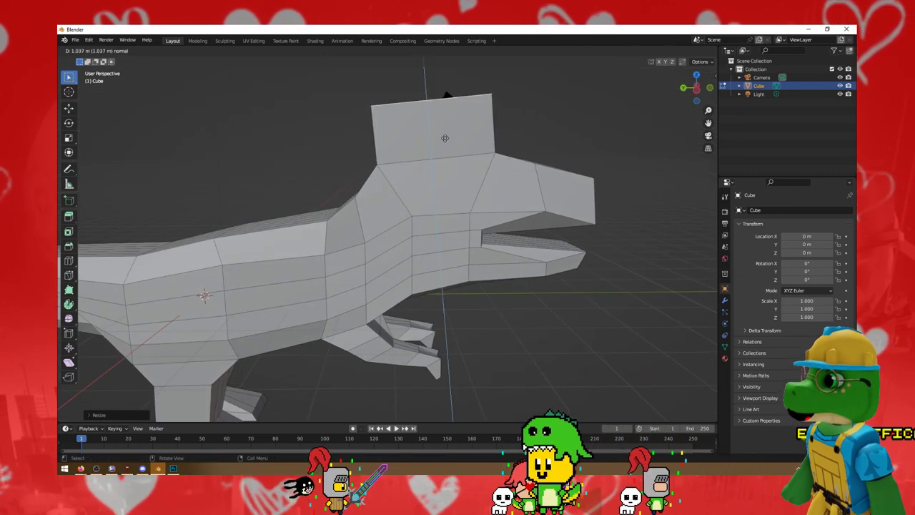
pyautogui.click(444, 104)
pyautogui.moveTo(444, 103)
pyautogui.mouseDown(button='middle')
pyautogui.moveTo(469, 168)
pyautogui.moveTo(501, 198)
pyautogui.moveTo(528, 186)
pyautogui.mouseUp(button='middle')
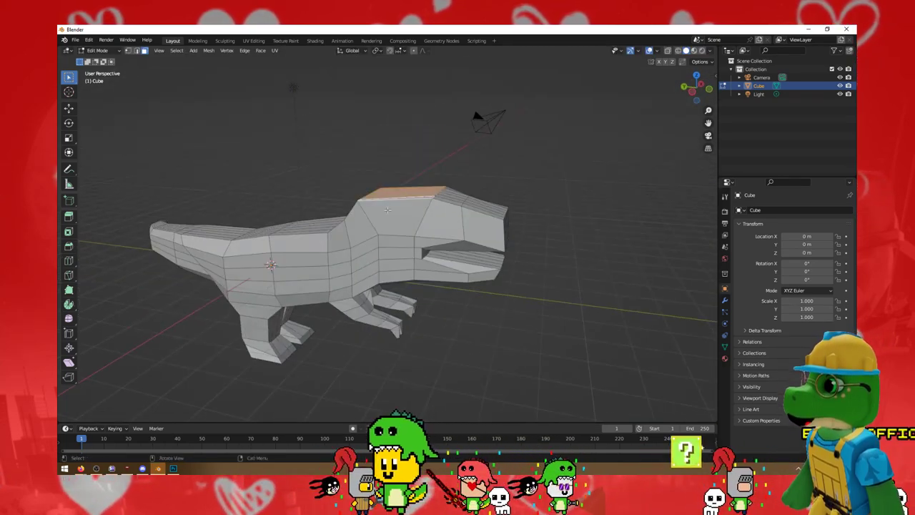
pyautogui.moveTo(387, 209)
pyautogui.mouseDown(button='middle')
pyautogui.moveTo(515, 307)
pyautogui.moveTo(305, 292)
pyautogui.moveTo(266, 310)
pyautogui.moveTo(379, 288)
pyautogui.moveTo(334, 309)
pyautogui.moveTo(361, 334)
pyautogui.mouseUp(button='middle')
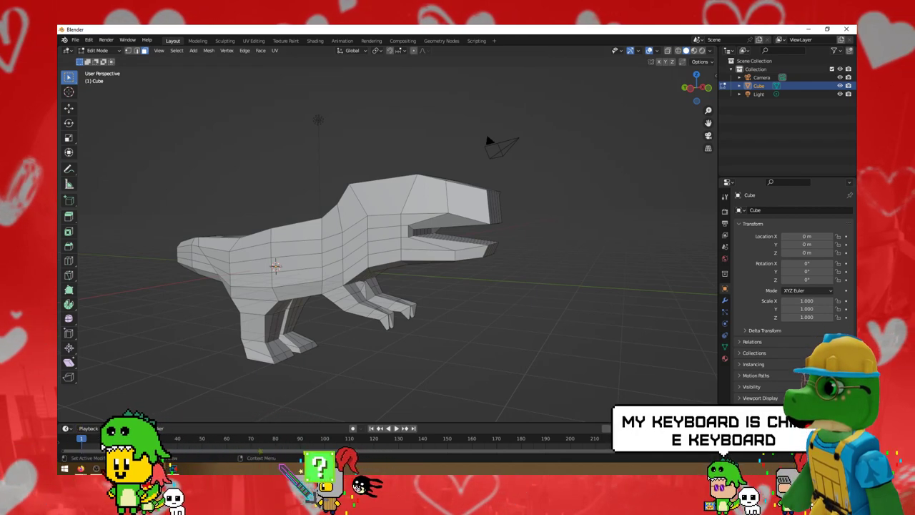
pyautogui.moveTo(361, 335)
pyautogui.mouseDown(button='middle')
pyautogui.moveTo(405, 345)
pyautogui.moveTo(445, 327)
pyautogui.moveTo(504, 322)
pyautogui.mouseUp(button='middle')
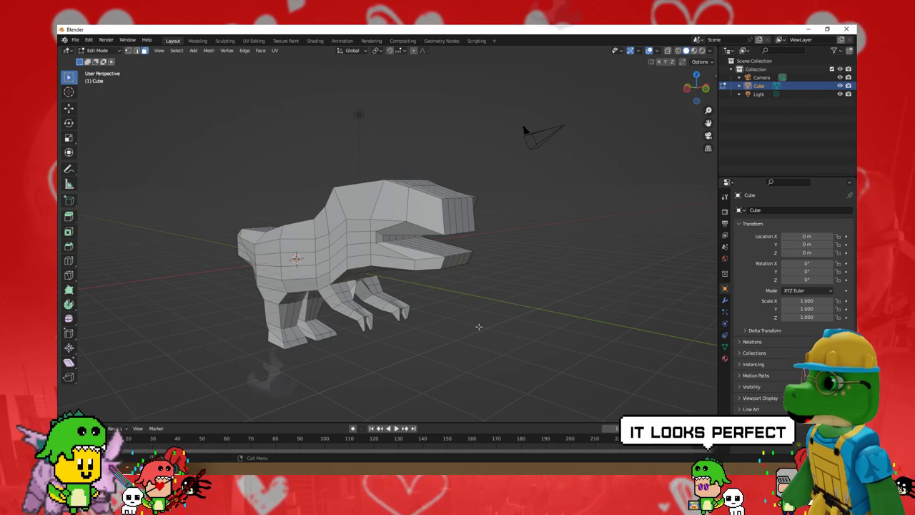
pyautogui.moveTo(479, 327)
pyautogui.mouseDown(button='middle')
pyautogui.moveTo(468, 331)
pyautogui.moveTo(476, 336)
pyautogui.mouseUp(button='middle')
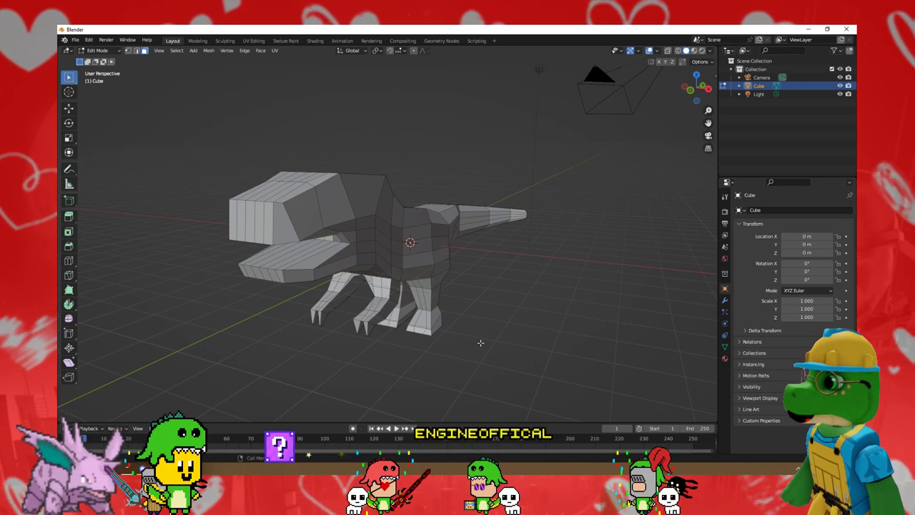
pyautogui.moveTo(481, 343); pyautogui.dragTo(461, 358, button='middle')
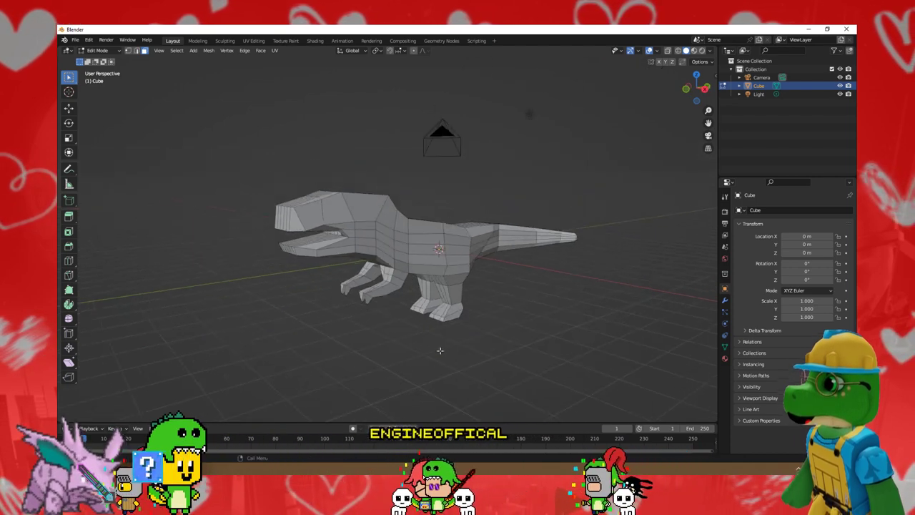
# - Switch to Object Mode and orbit around the finished T-rex to inspect it
pyautogui.scroll(2, 462, 358)
pyautogui.press('Tab')
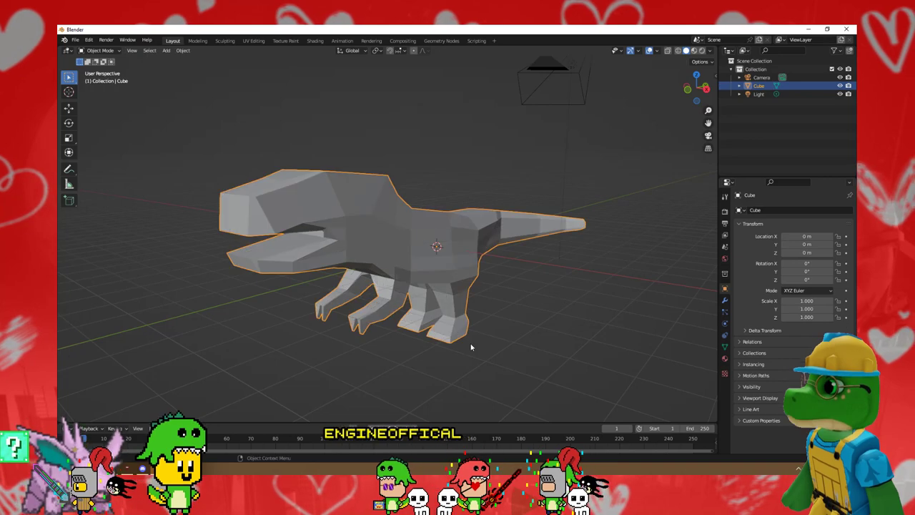
pyautogui.moveTo(340, 351)
pyautogui.mouseDown(button='middle')
pyautogui.moveTo(362, 364)
pyautogui.moveTo(435, 348)
pyautogui.moveTo(383, 360)
pyautogui.moveTo(314, 358)
pyautogui.moveTo(366, 360)
pyautogui.mouseUp(button='middle')
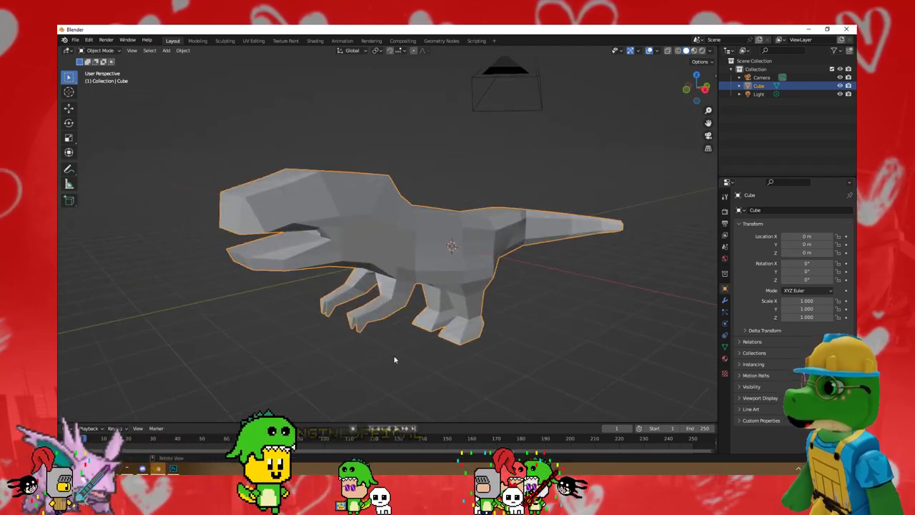
pyautogui.scroll(-1, 418, 364)
pyautogui.moveTo(422, 366); pyautogui.dragTo(434, 367, button='middle')
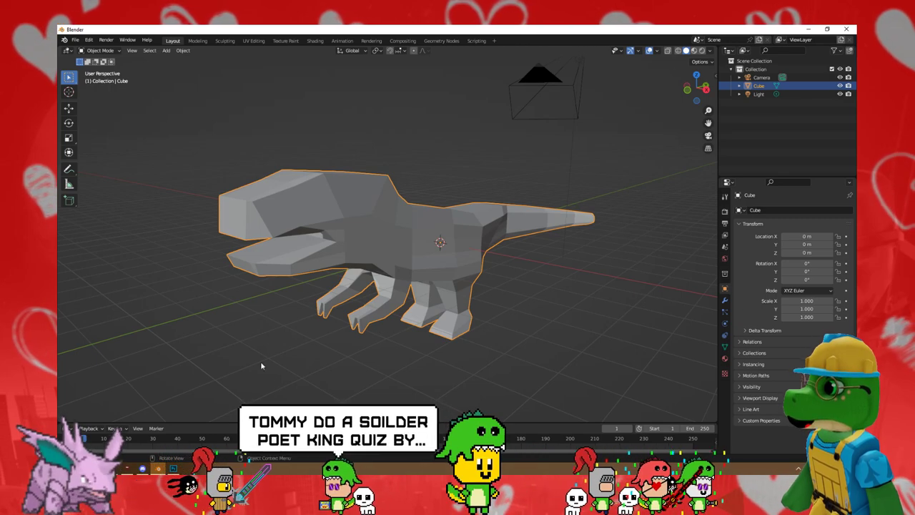
pyautogui.moveTo(294, 384)
pyautogui.mouseDown(button='middle')
pyautogui.moveTo(339, 380)
pyautogui.moveTo(301, 385)
pyautogui.moveTo(511, 309)
pyautogui.mouseUp(button='middle')
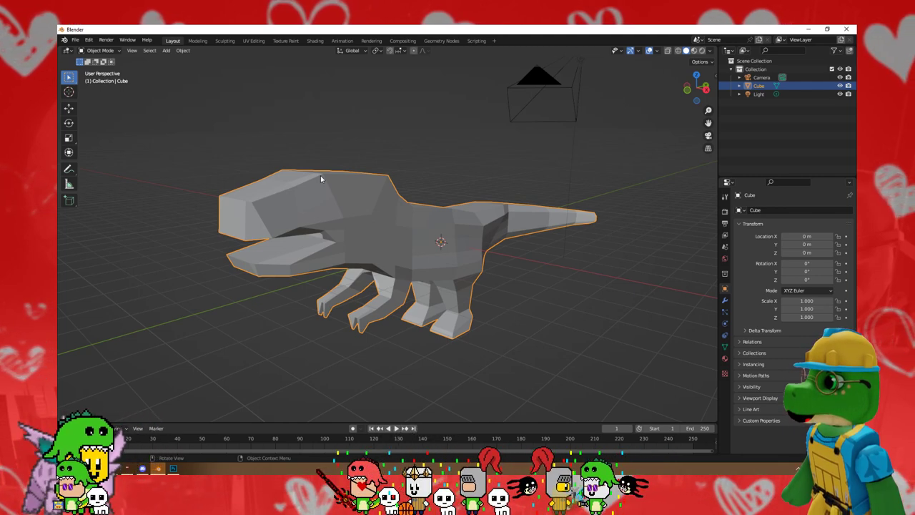
pyautogui.moveTo(321, 178)
pyautogui.mouseDown(button='middle')
pyautogui.moveTo(420, 300)
pyautogui.moveTo(373, 296)
pyautogui.mouseUp(button='middle')
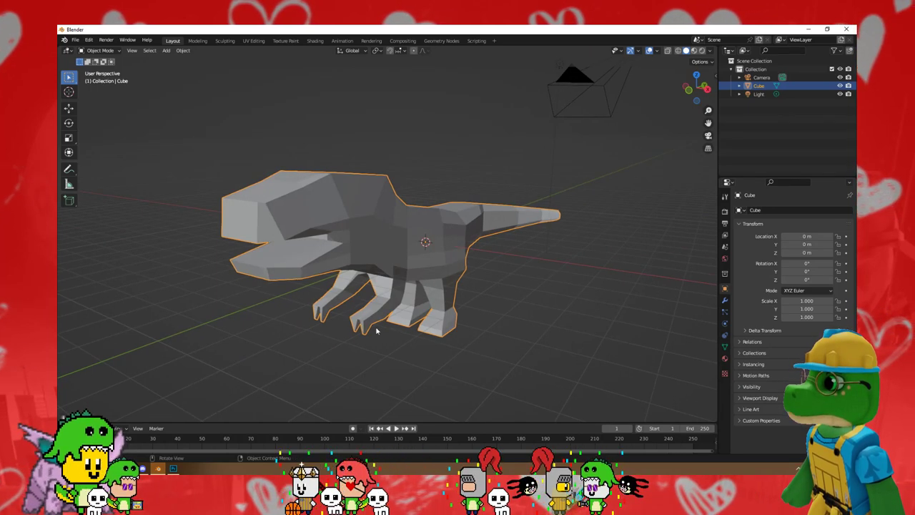
pyautogui.moveTo(377, 331); pyautogui.dragTo(305, 255, button='middle')
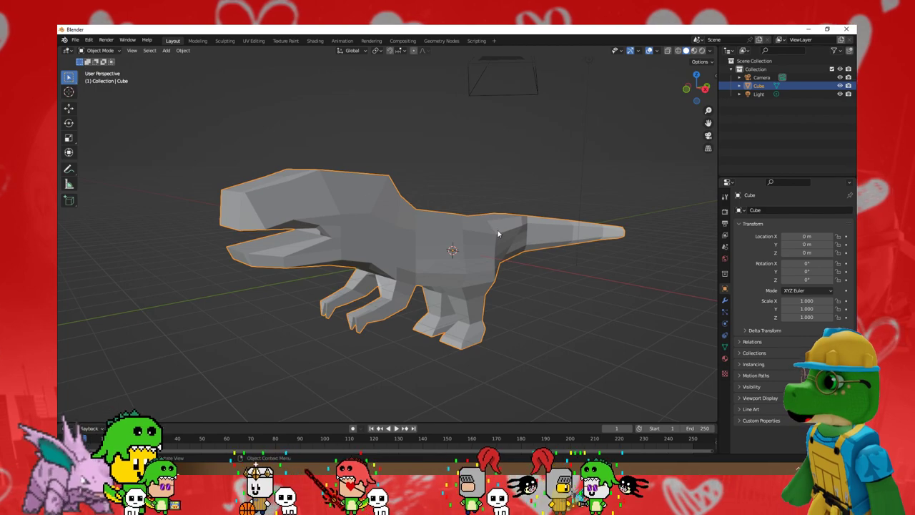
# - Move the whole T-rex to a new spot, then start moving it toward X -2.17, Y -1.61, Z 2.07 m
pyautogui.press('g')
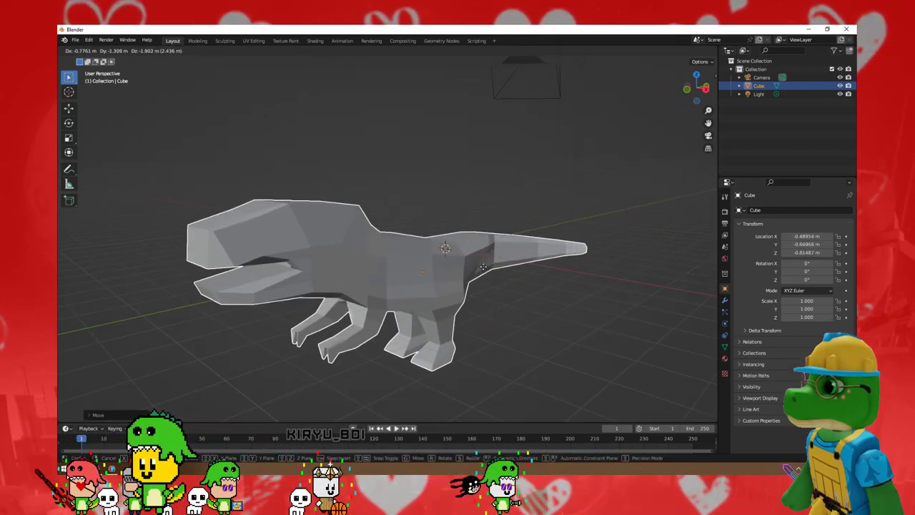
pyautogui.click(438, 236)
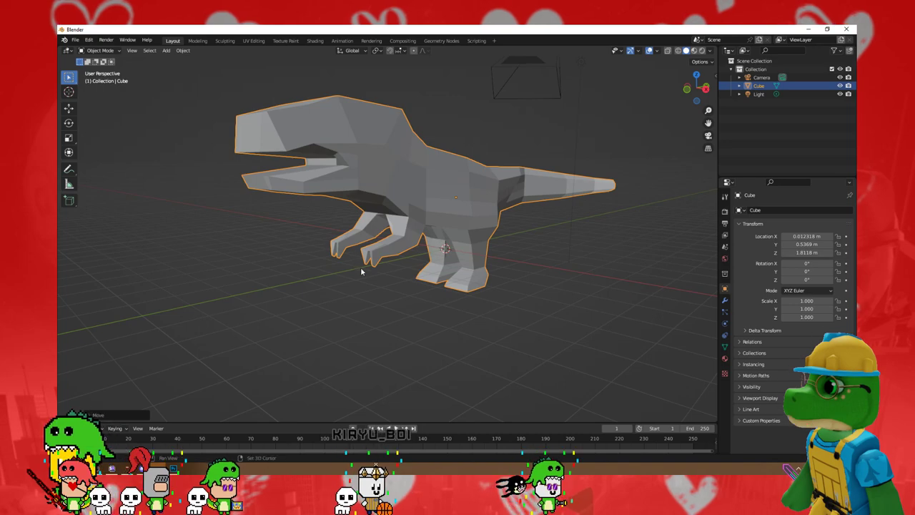
pyautogui.moveTo(390, 266)
pyautogui.mouseDown(button='middle')
pyautogui.moveTo(381, 286)
pyautogui.moveTo(477, 266)
pyautogui.moveTo(392, 299)
pyautogui.moveTo(388, 262)
pyautogui.moveTo(387, 284)
pyautogui.moveTo(442, 264)
pyautogui.mouseUp(button='middle')
pyautogui.scroll(-5, 387, 284)
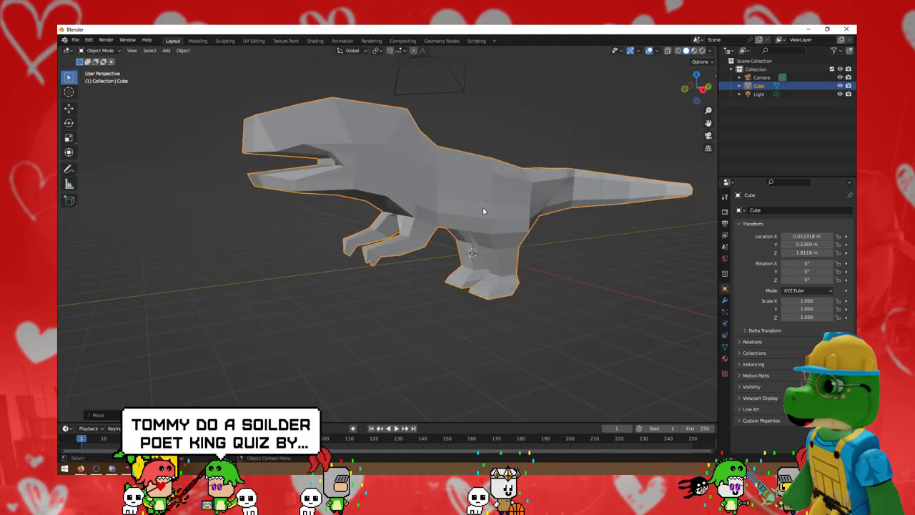
pyautogui.press('g')
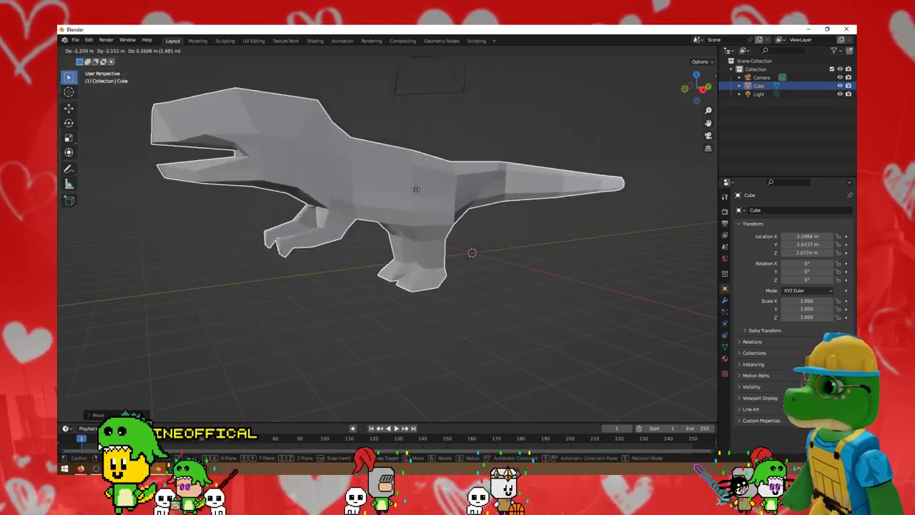